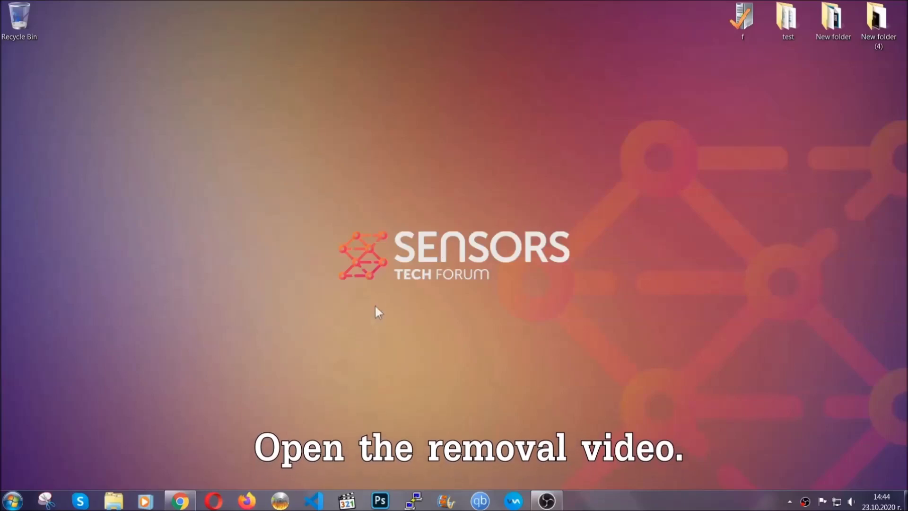
Switch to Chrome showing the YouTube video 'How to Remove a Ransomware Virus (Windows)'.
left_click(180, 500)
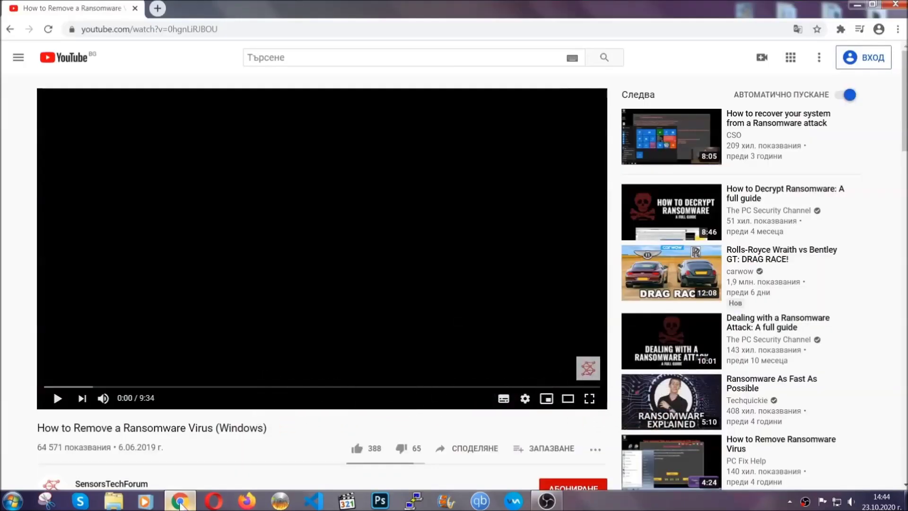
scroll(166, 386, "down", 3)
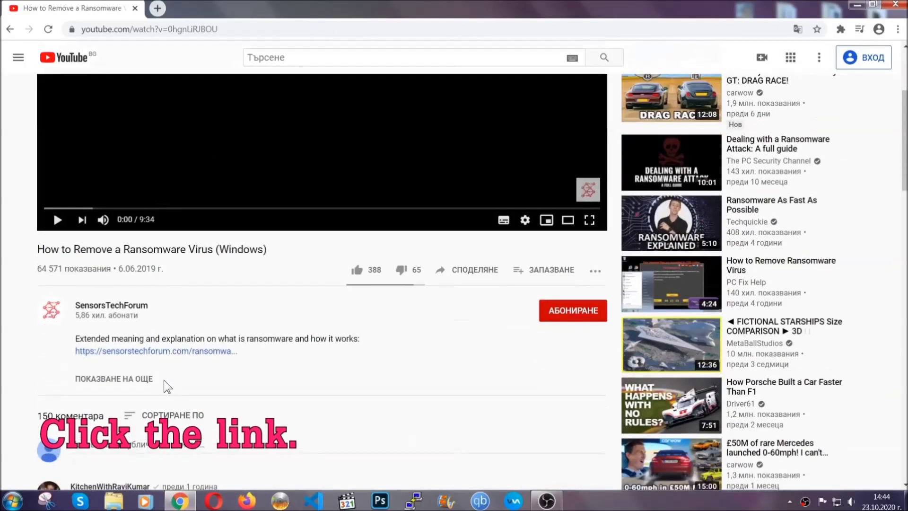
Follow the description's SensorsTechForum link and launch the downloaded SpyHunter-Installer.exe.
left_click(177, 351)
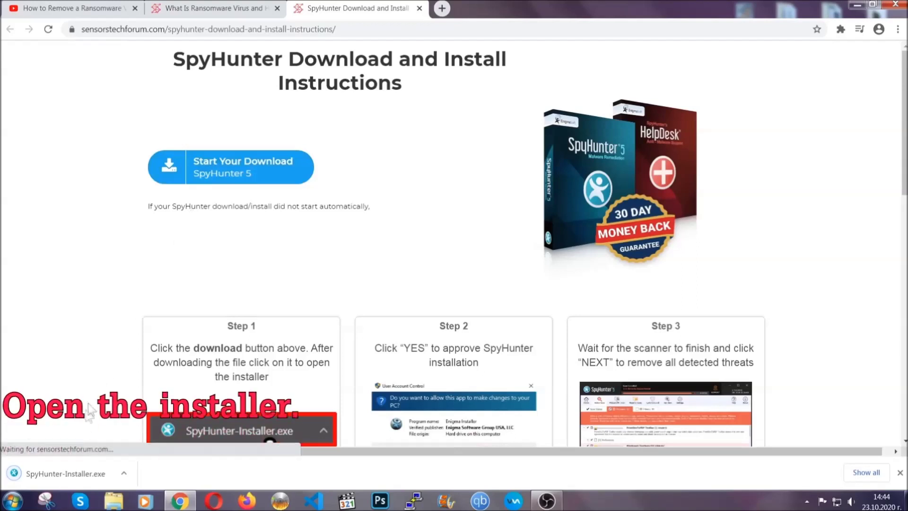
left_click(64, 472)
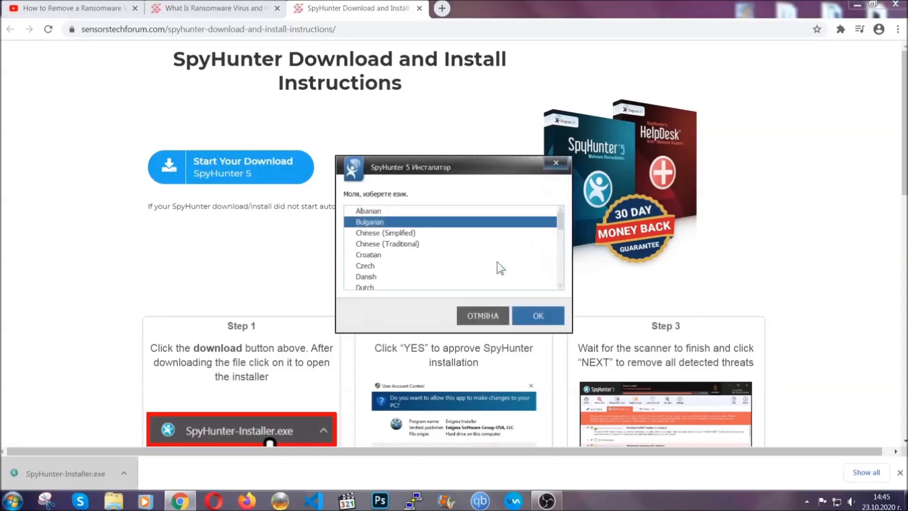
scroll(476, 267, "down", 2)
Install SpyHunter 5 in English with the EULA accepted, and finish setup to start scanning.
left_click(431, 260)
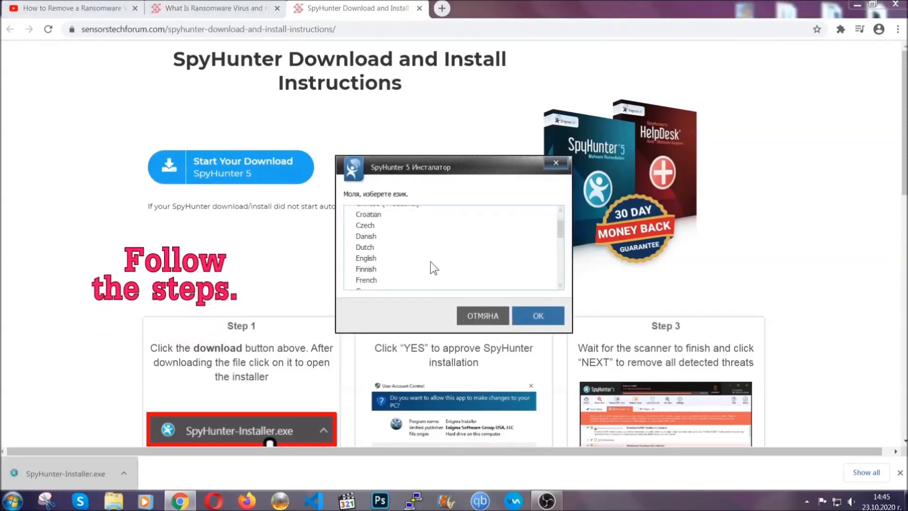
left_click(531, 315)
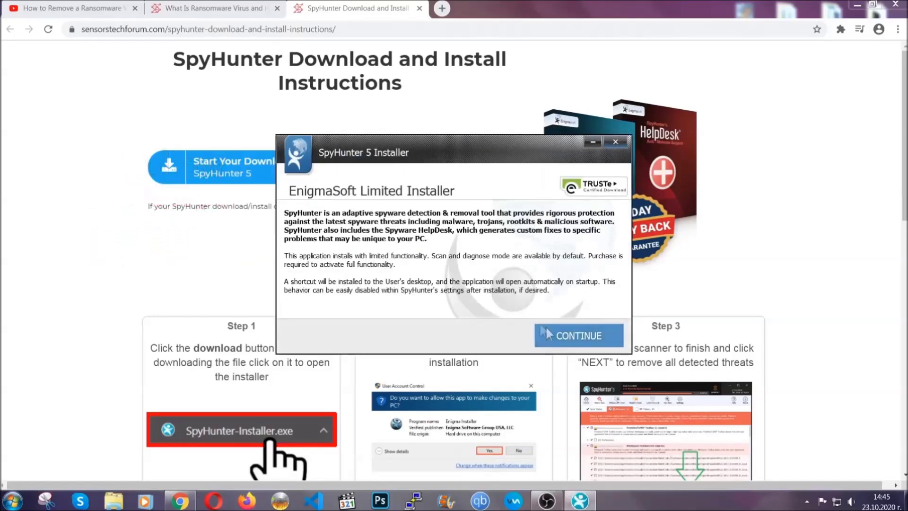
left_click(547, 327)
left_click(521, 306)
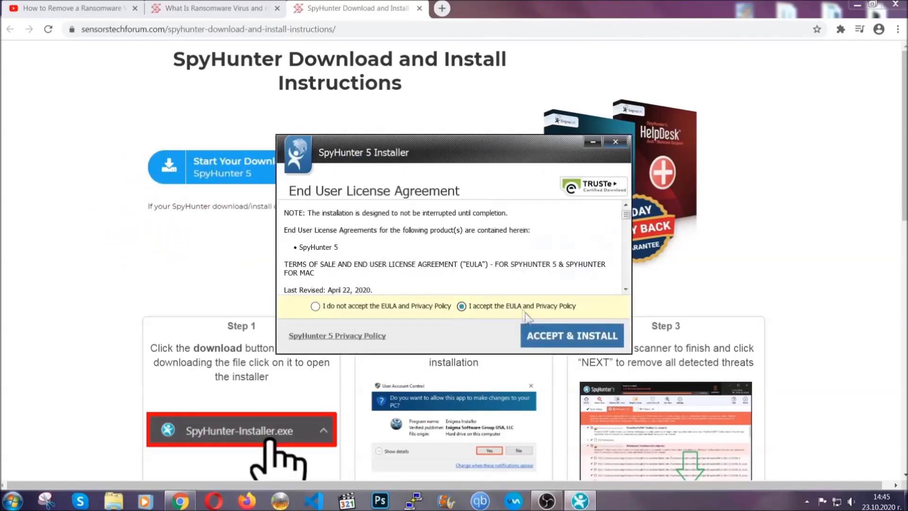
left_click(542, 333)
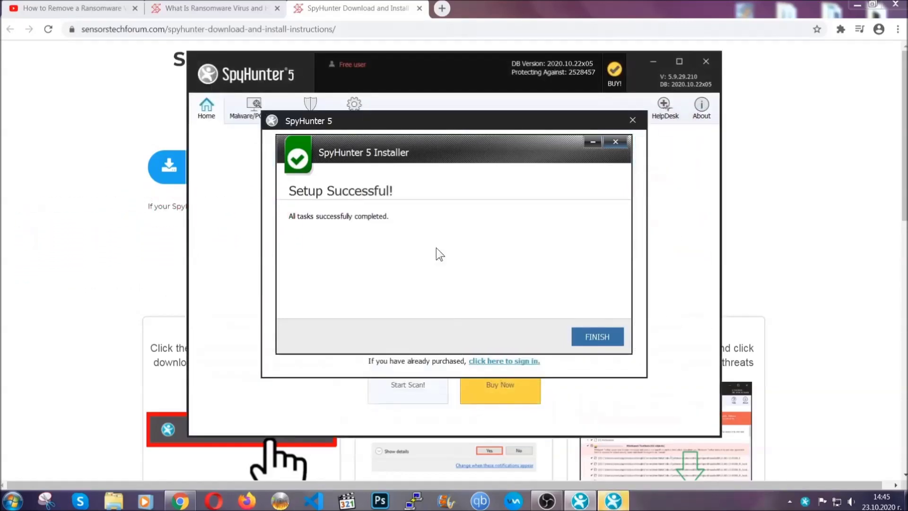
left_click(596, 337)
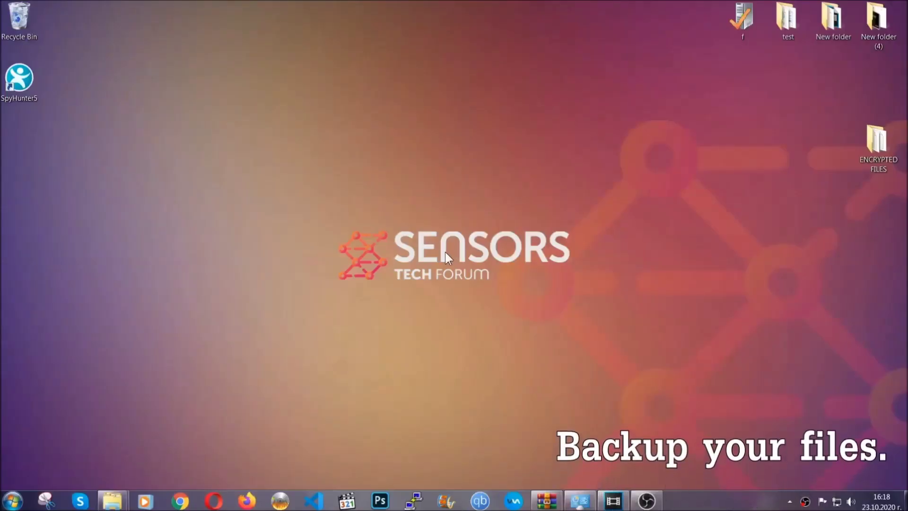
Select and copy all six .efji files in the ENCRYPTED FILES folder.
double_click(871, 145)
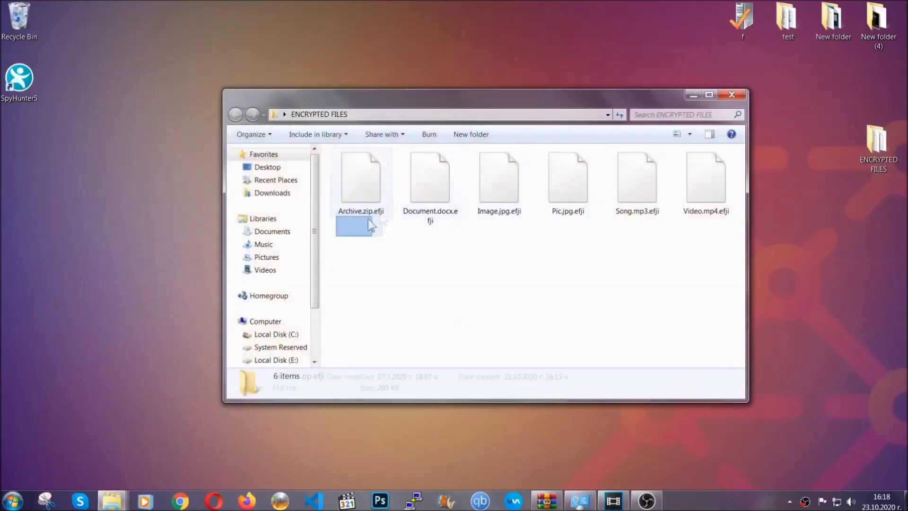
left_click_drag(369, 226, 710, 169)
right_click(710, 168)
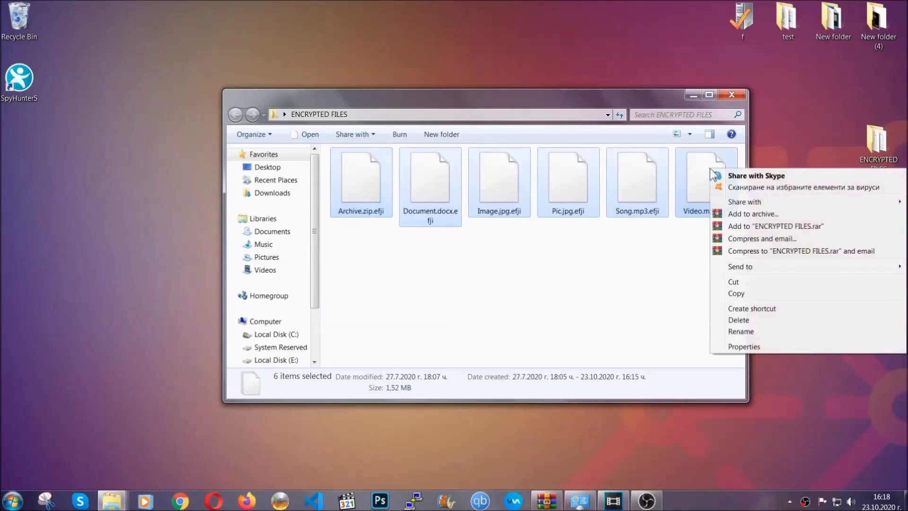
left_click(736, 295)
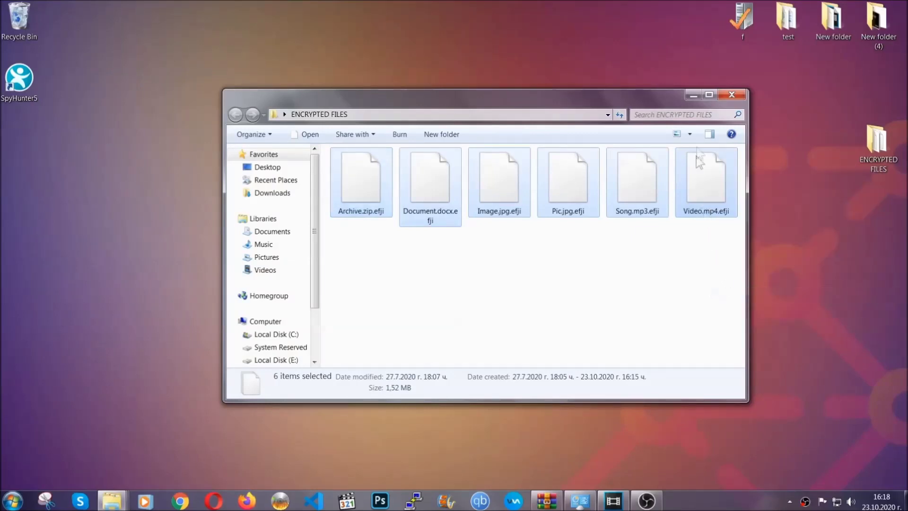
left_click(694, 95)
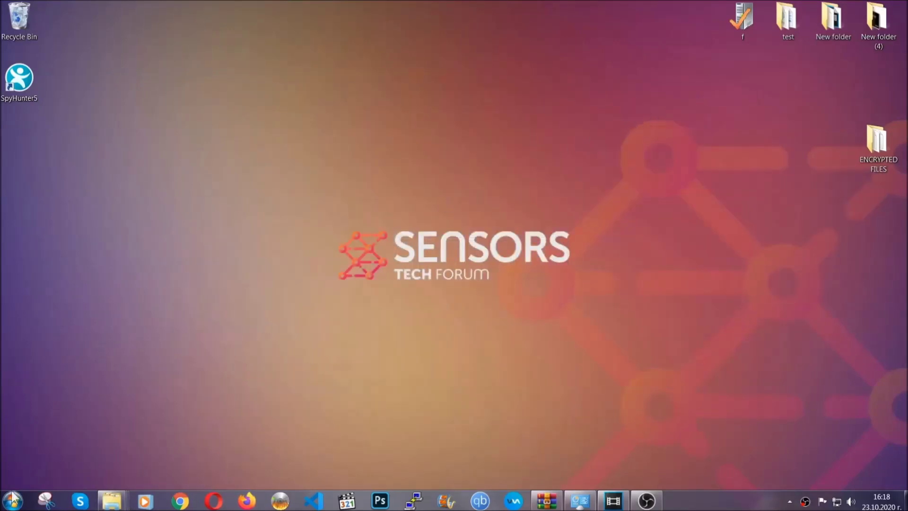
Paste the six encrypted files onto FLASH DRIVE (H:) and close its window.
left_click(12, 500)
left_click(172, 358)
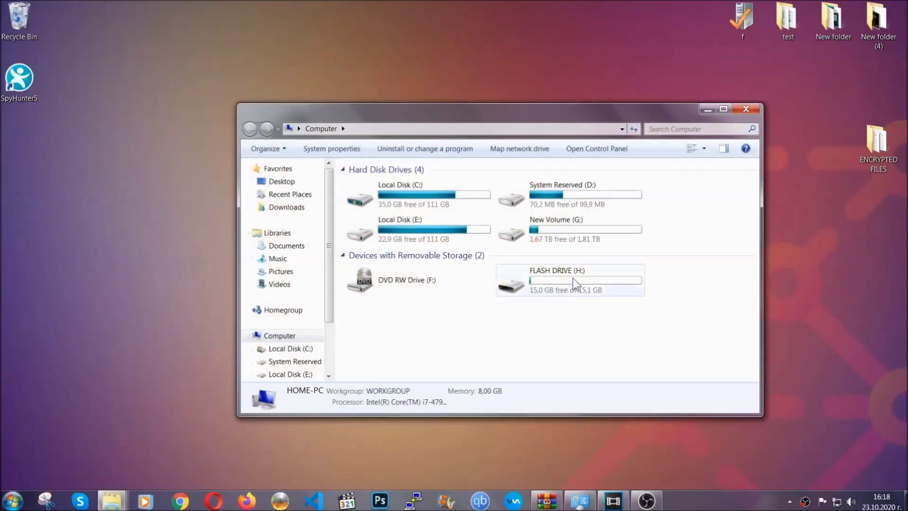
double_click(573, 278)
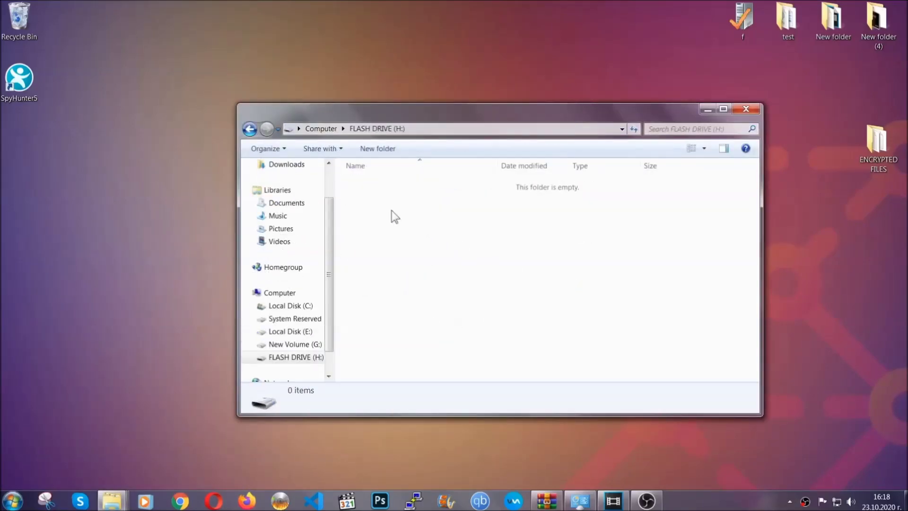
right_click(392, 211)
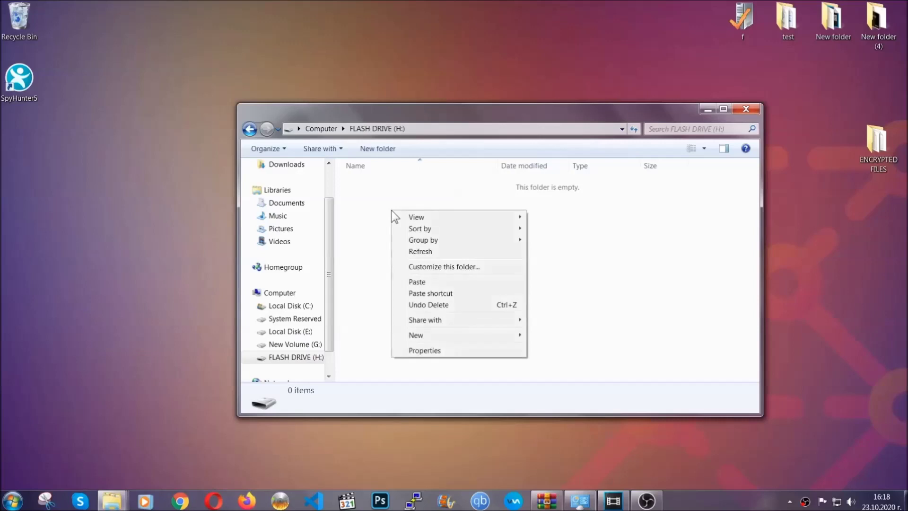
left_click(414, 282)
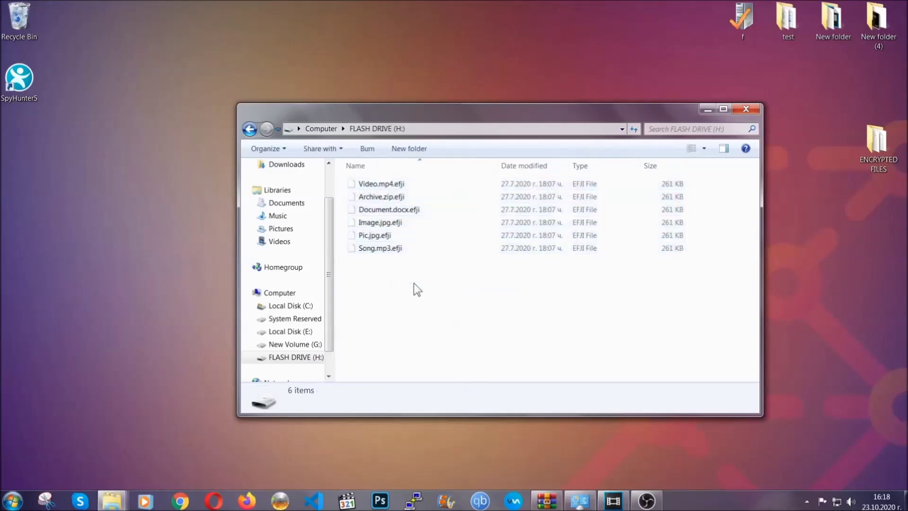
left_click(747, 110)
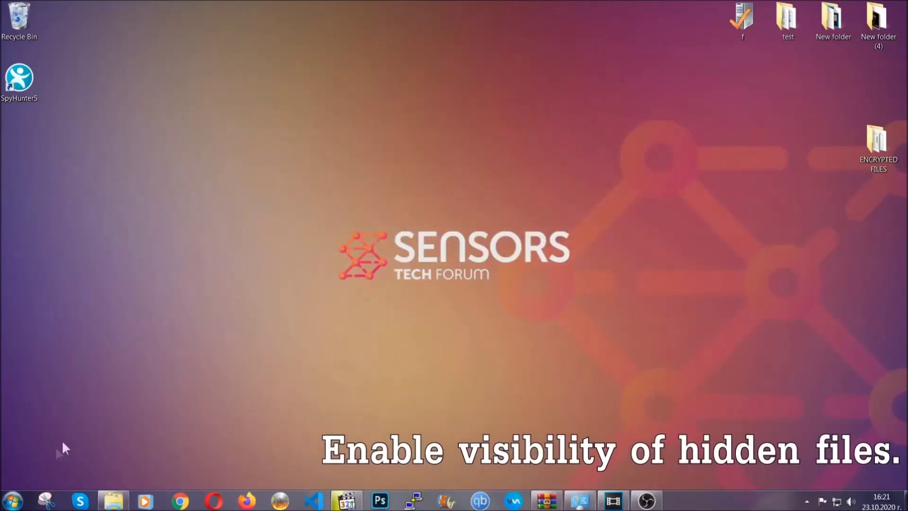
Find 'show hidden files and folders' in Start search and enable 'Show hidden files, folders, and drives'.
left_click(13, 501)
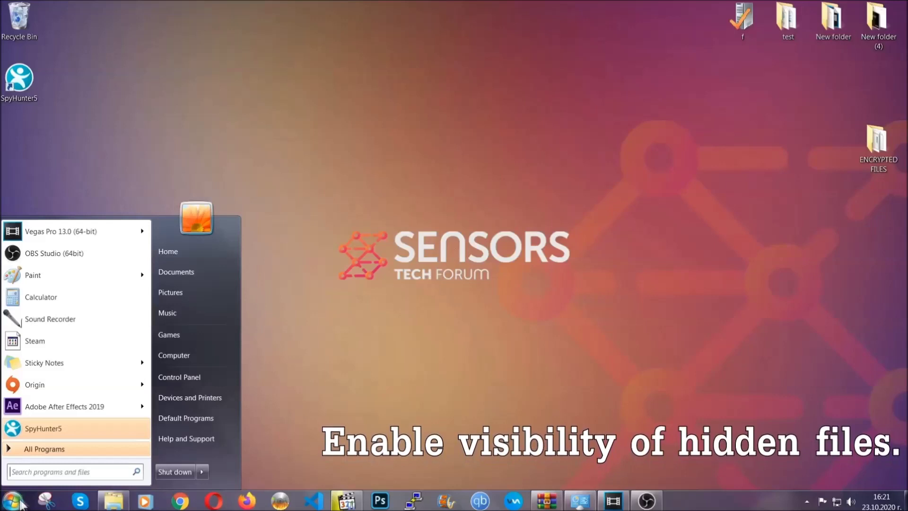
left_click(40, 466)
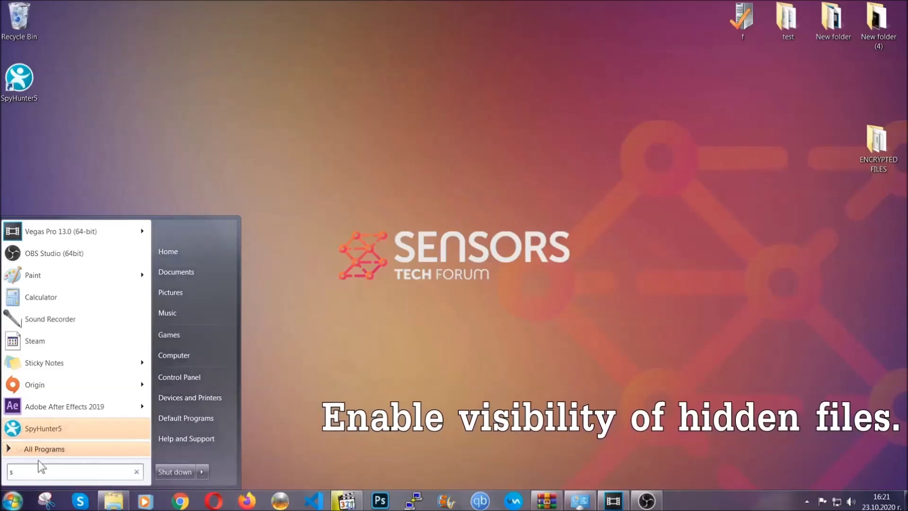
type("showh")
key("BackSpace")
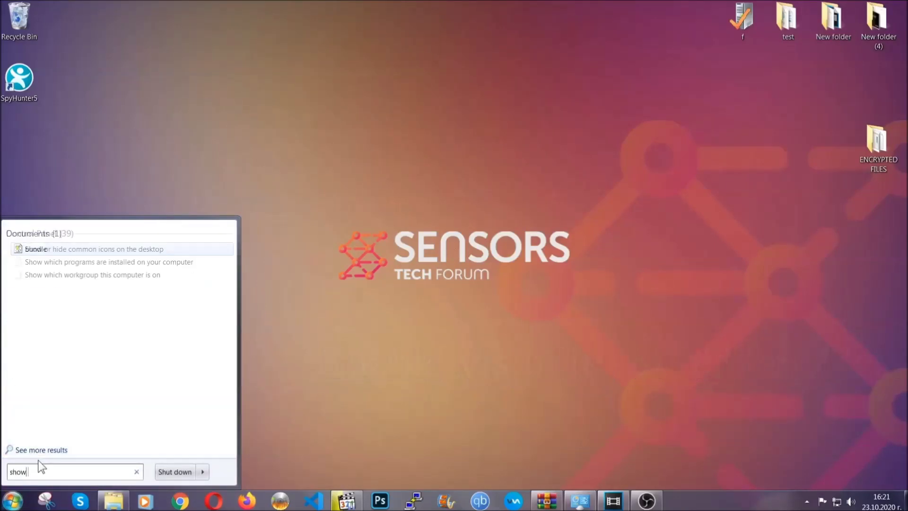
type(" hidden files")
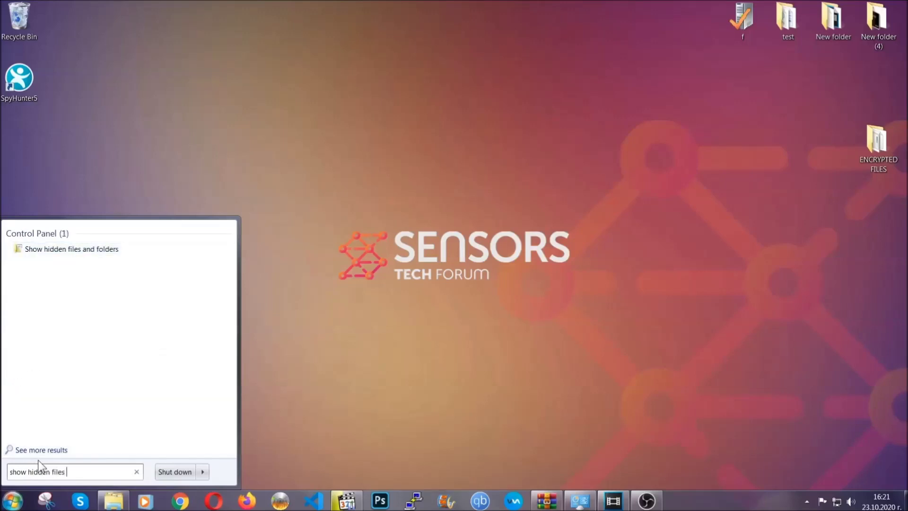
type(" and folders")
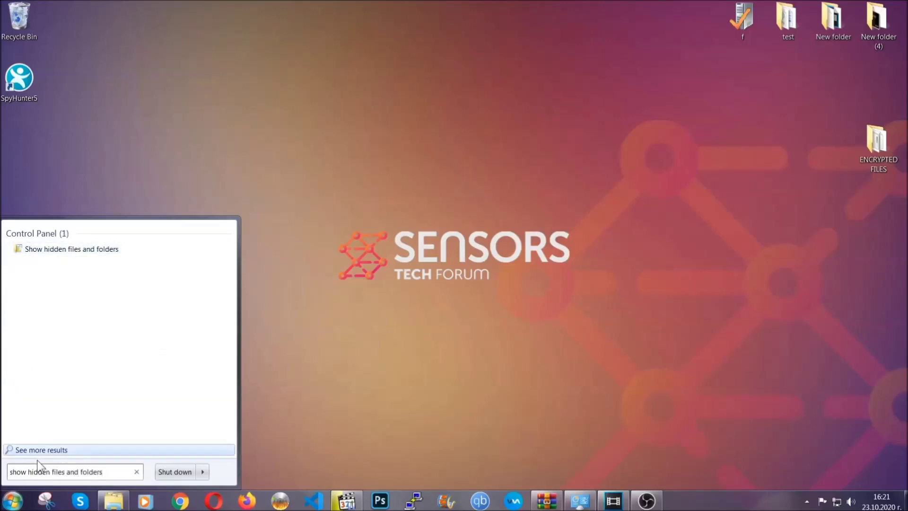
left_click(106, 253)
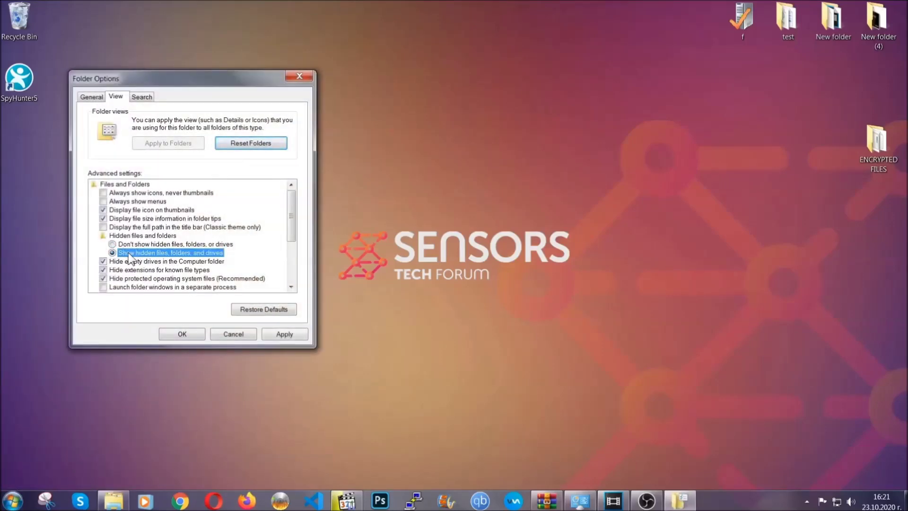
left_click(281, 337)
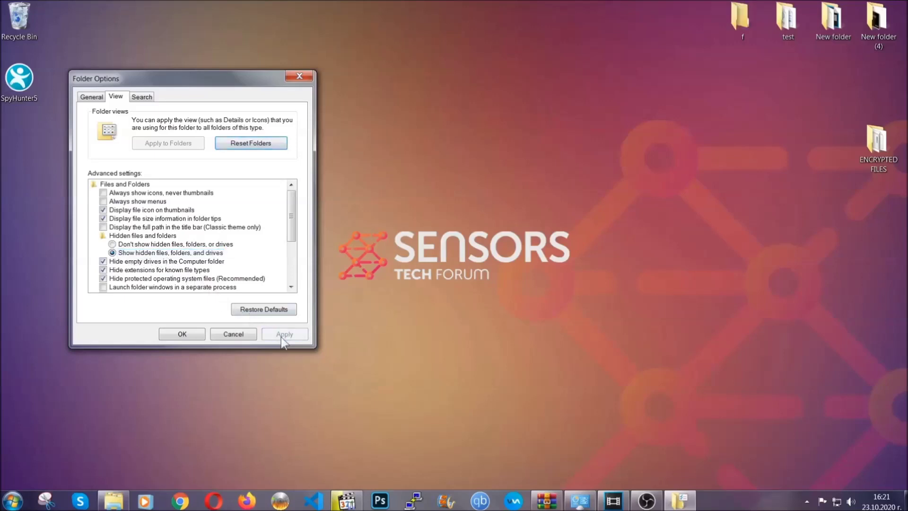
left_click(177, 335)
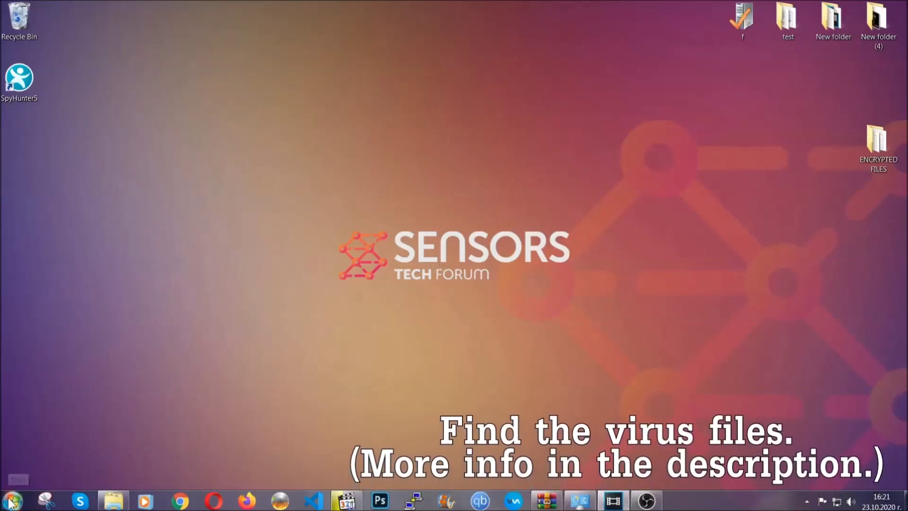
Search Computer for 'fileextension:exe Example Virus Name'.
key("super")
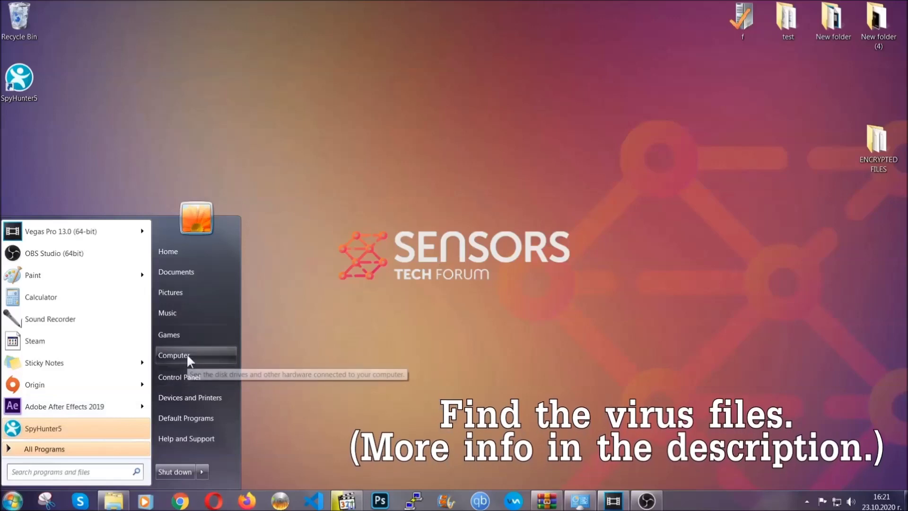
left_click(187, 353)
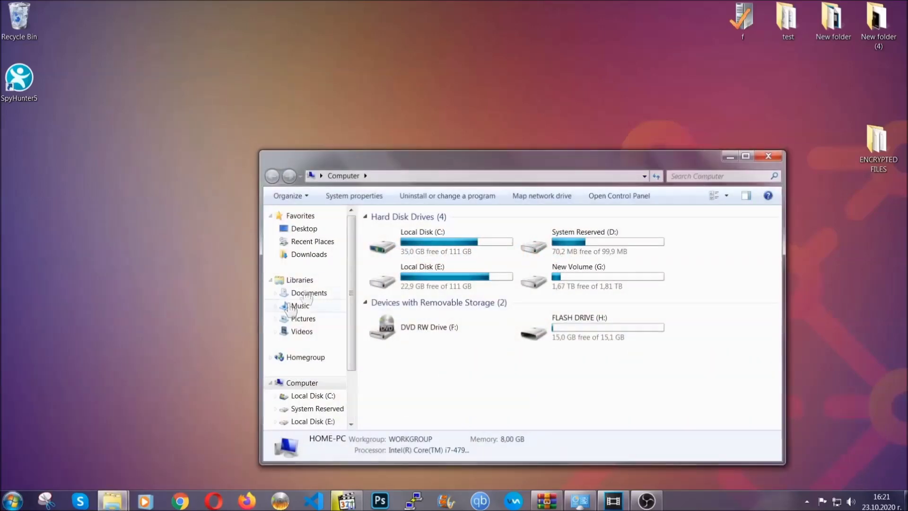
left_click_drag(495, 166, 435, 127)
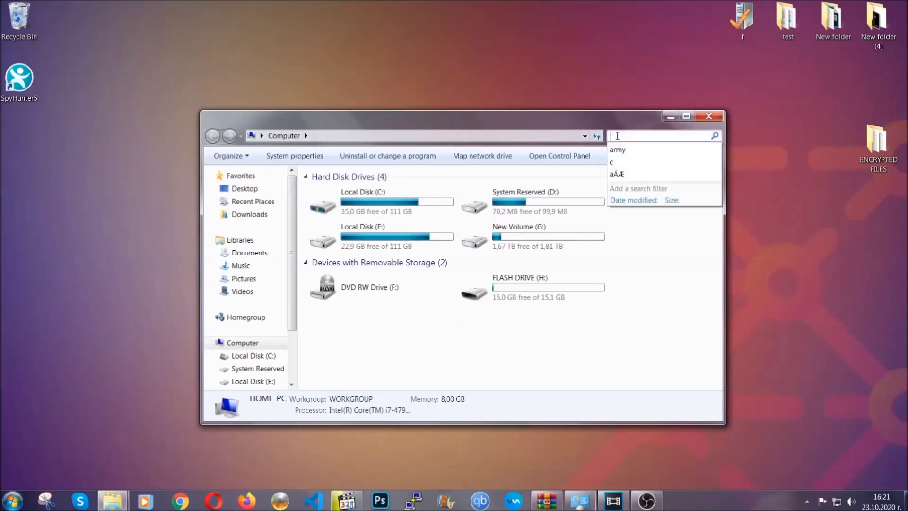
type("file")
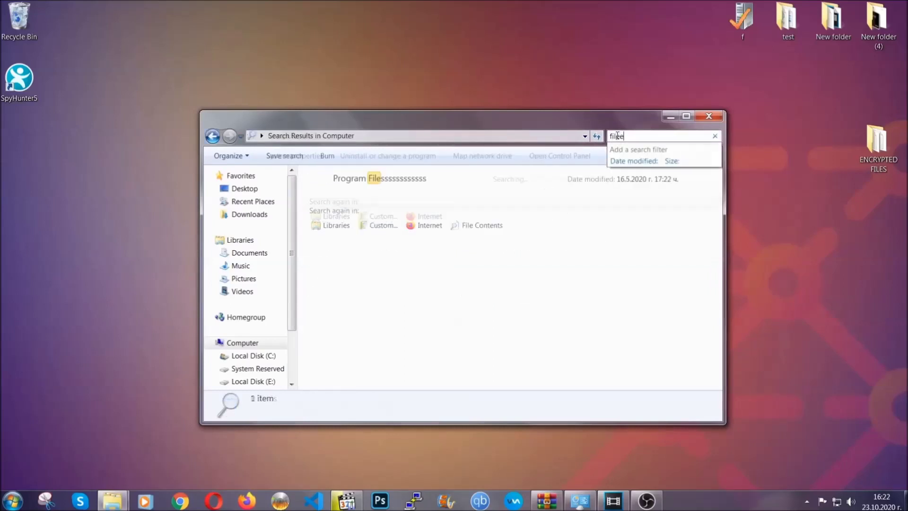
type("extension")
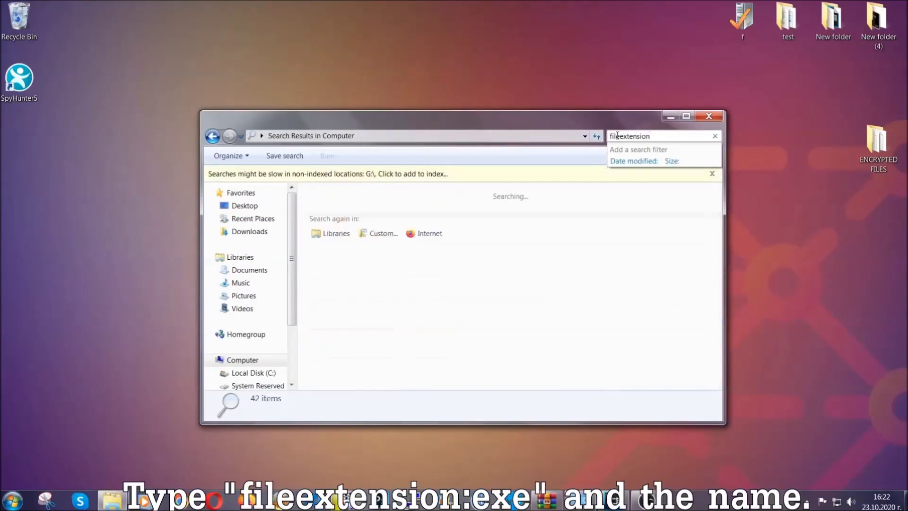
type(":exe ")
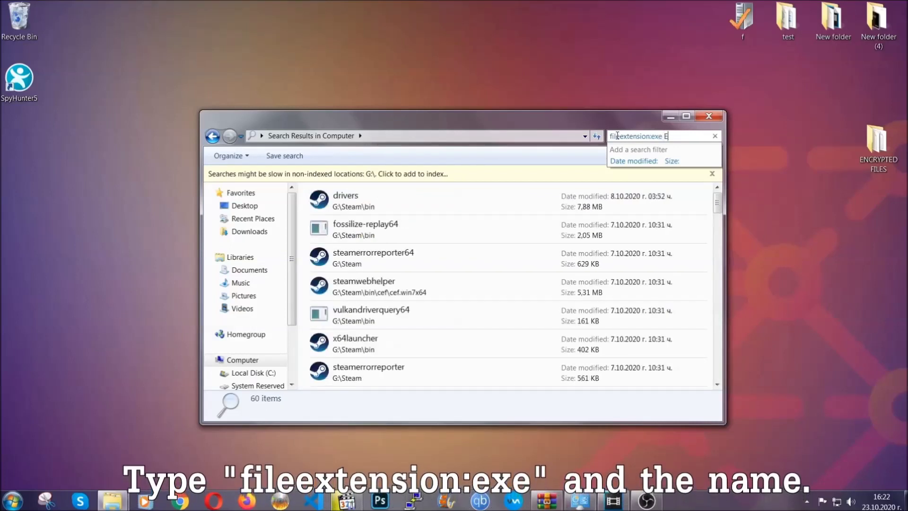
type("Exampl")
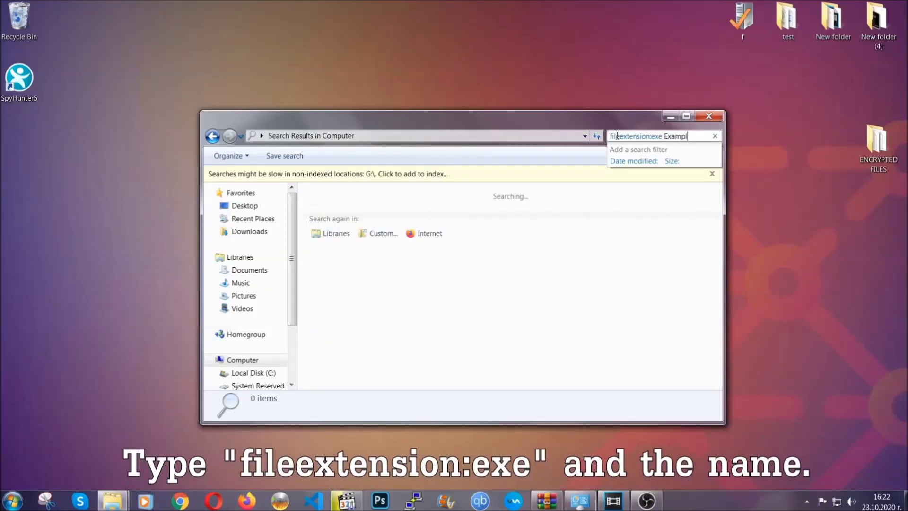
type("e Virus Name")
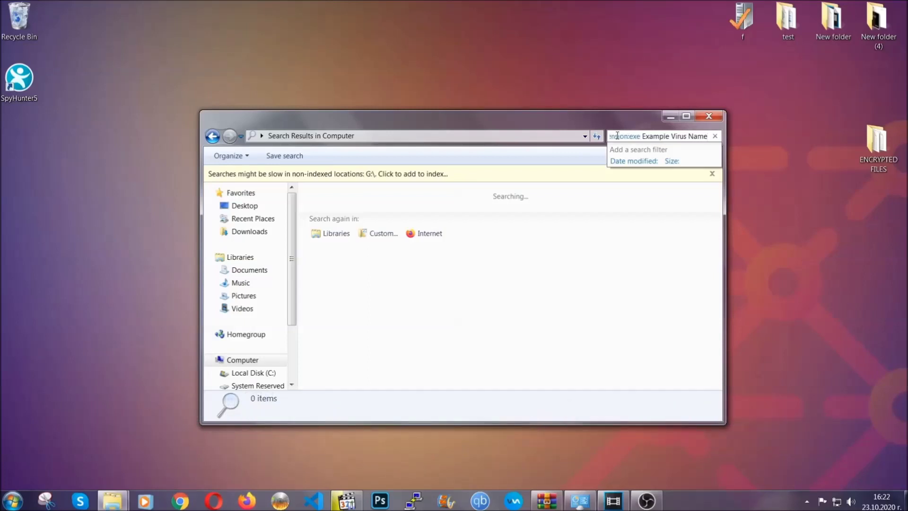
key("Return")
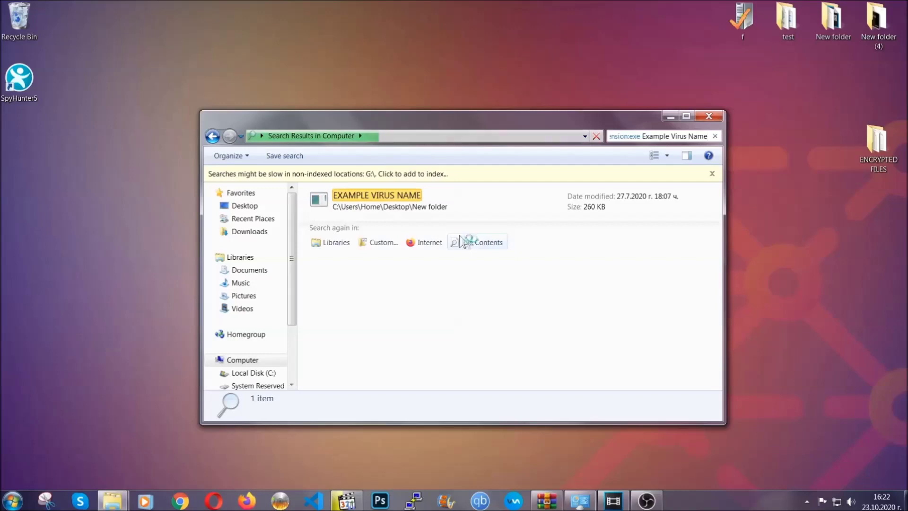
Delete the EXAMPLE VIRUS NAME result to the Recycle Bin and close the search window.
left_click(396, 191)
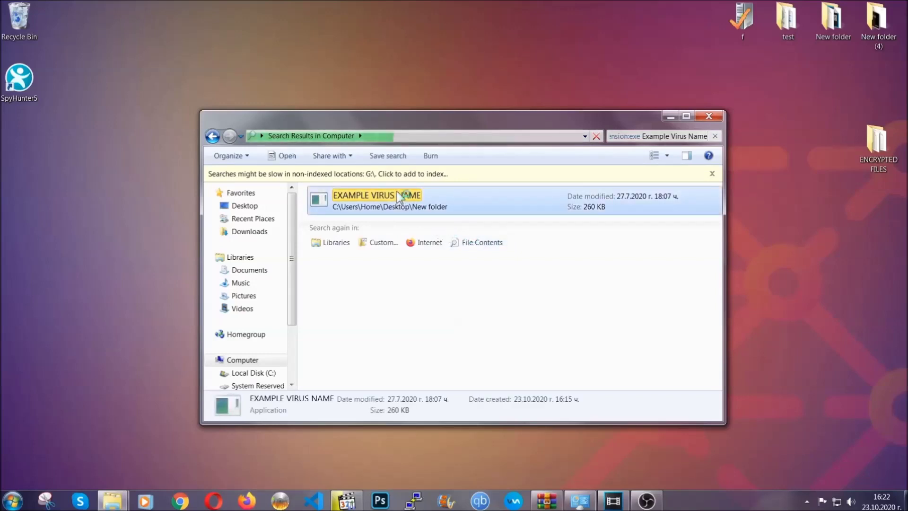
right_click(401, 198)
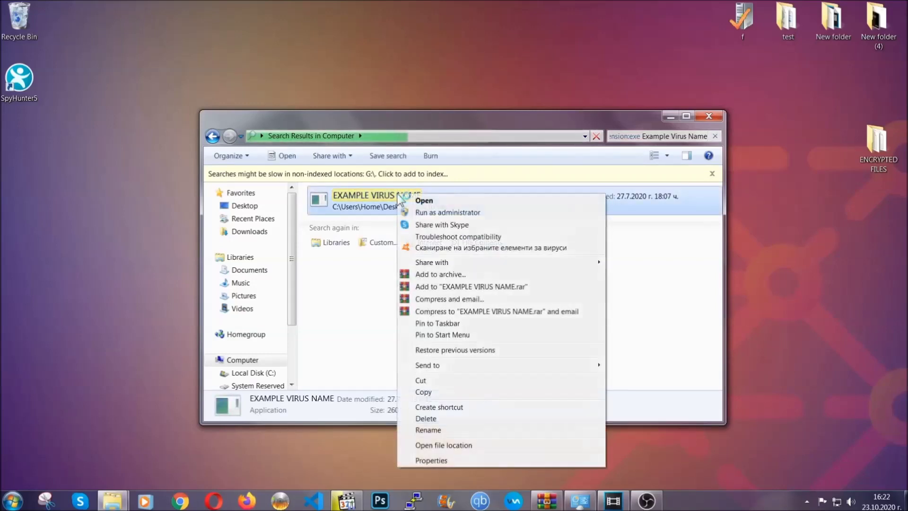
left_click(434, 418)
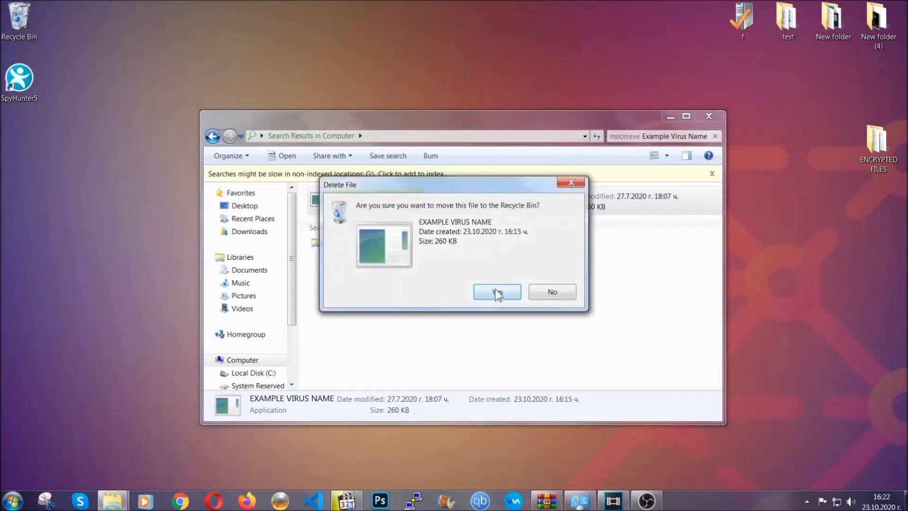
left_click(496, 293)
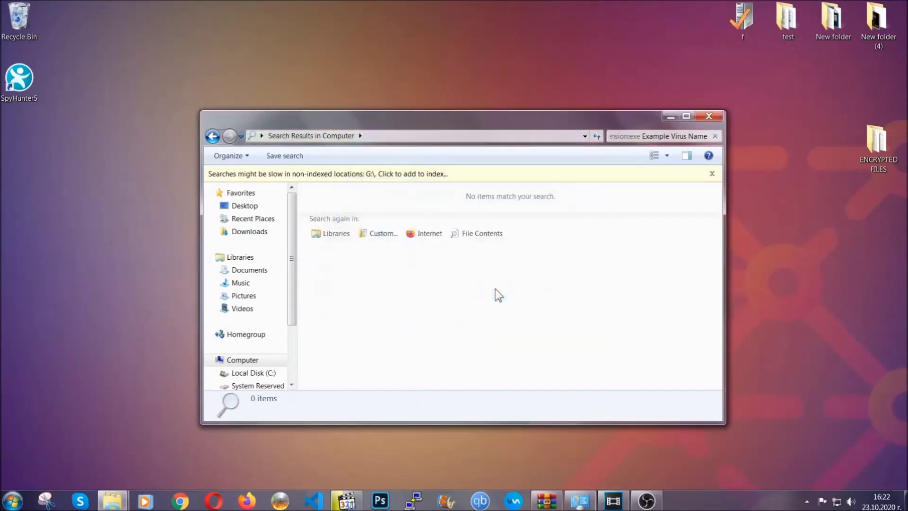
left_click(709, 115)
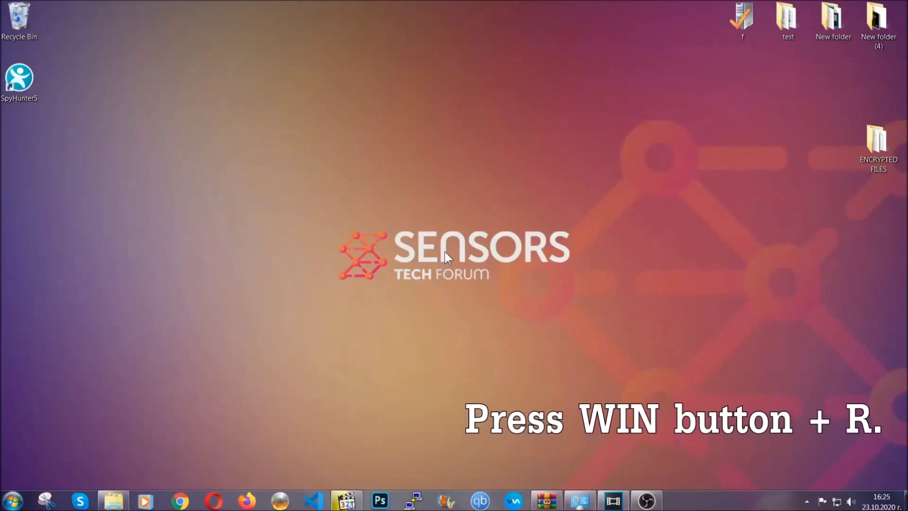
Launch Registry Editor by running REGEDIT from the Run prompt.
key("super+r")
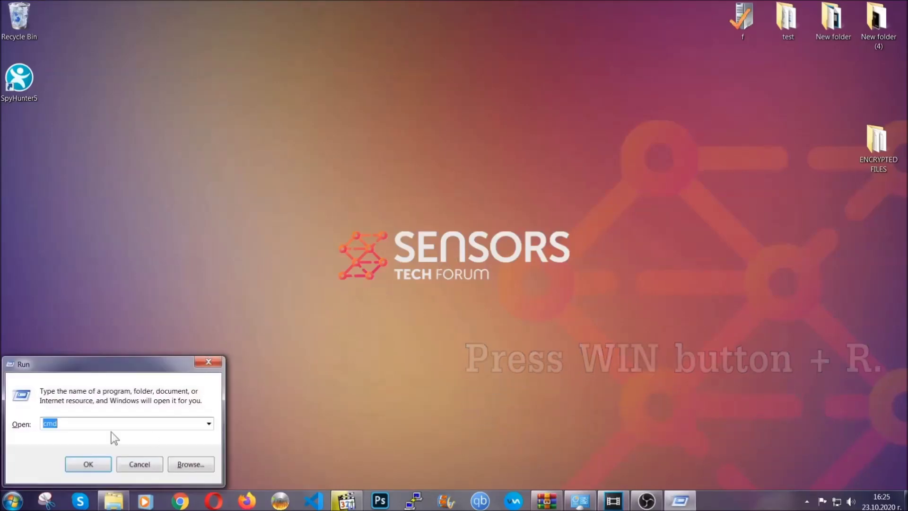
left_click(85, 429)
key("BackSpace")
key("BackSpace")
key("BackSpace")
type("REGEDIT")
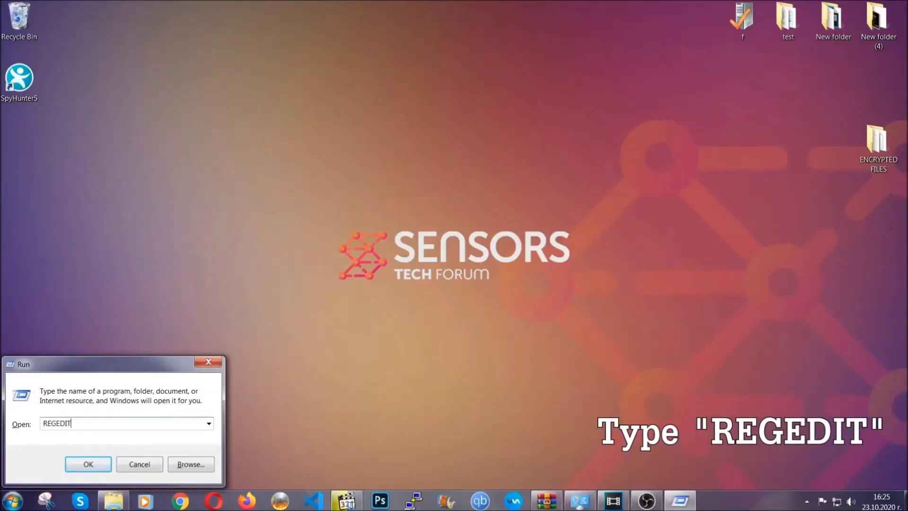
left_click(79, 462)
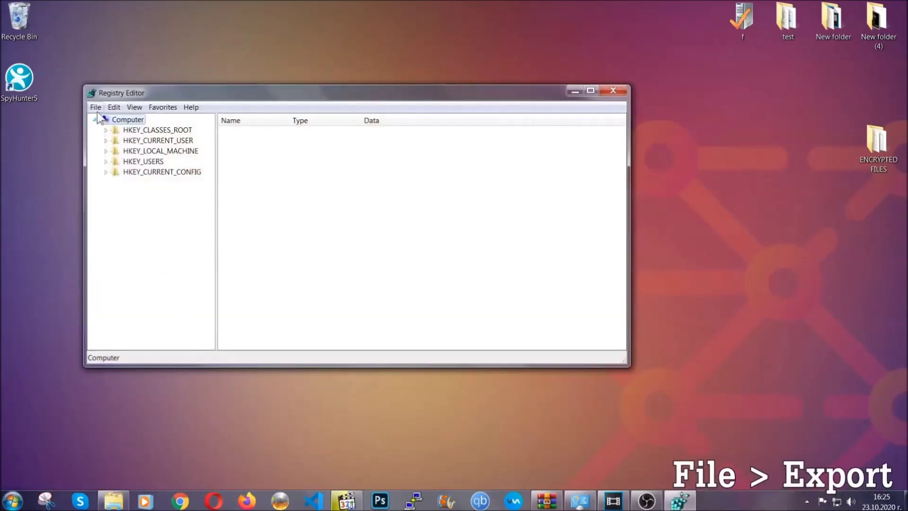
Export the entire registry to the Desktop as BACKUP.
left_click(96, 108)
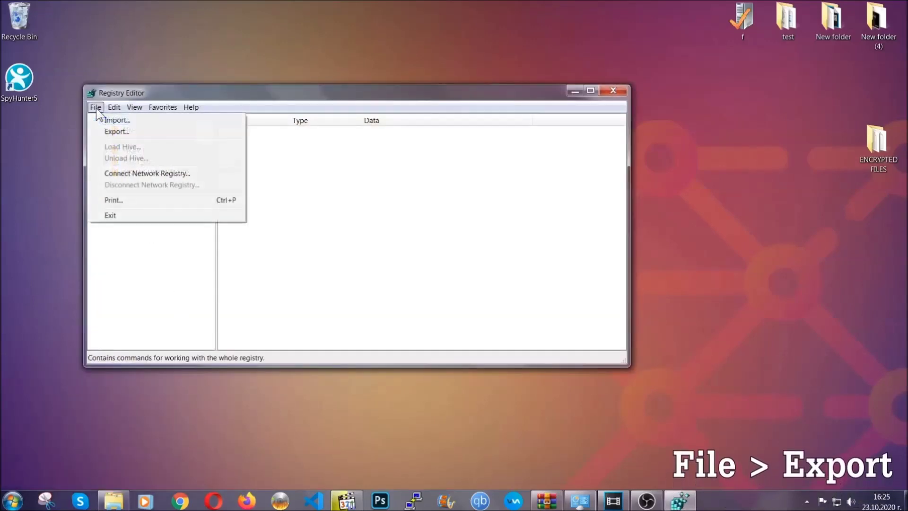
left_click(119, 131)
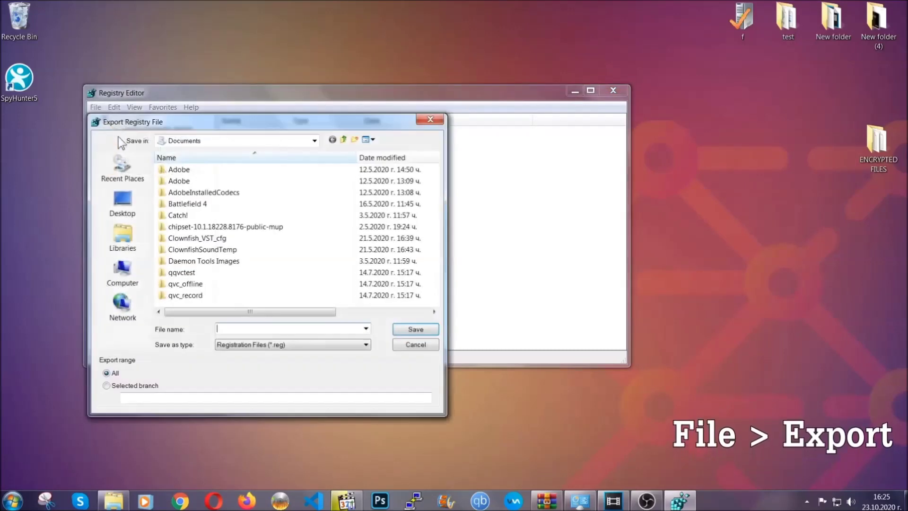
left_click(117, 200)
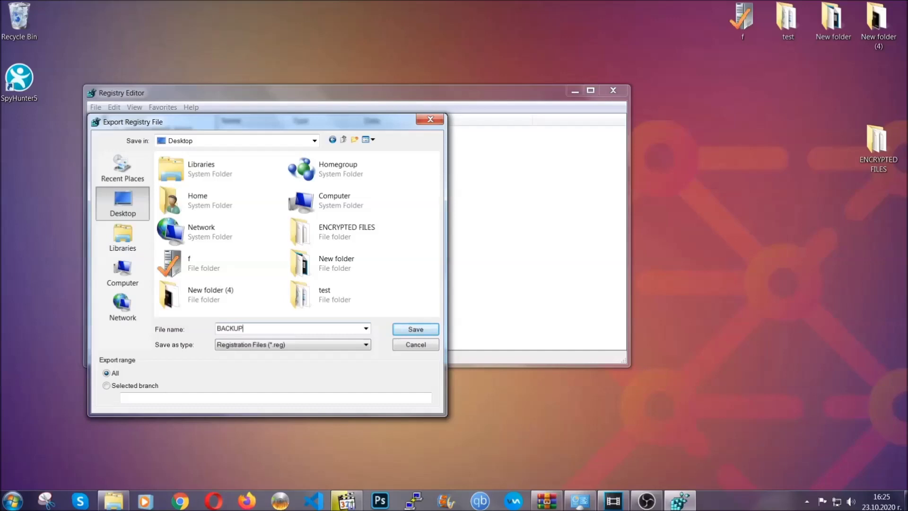
left_click(409, 330)
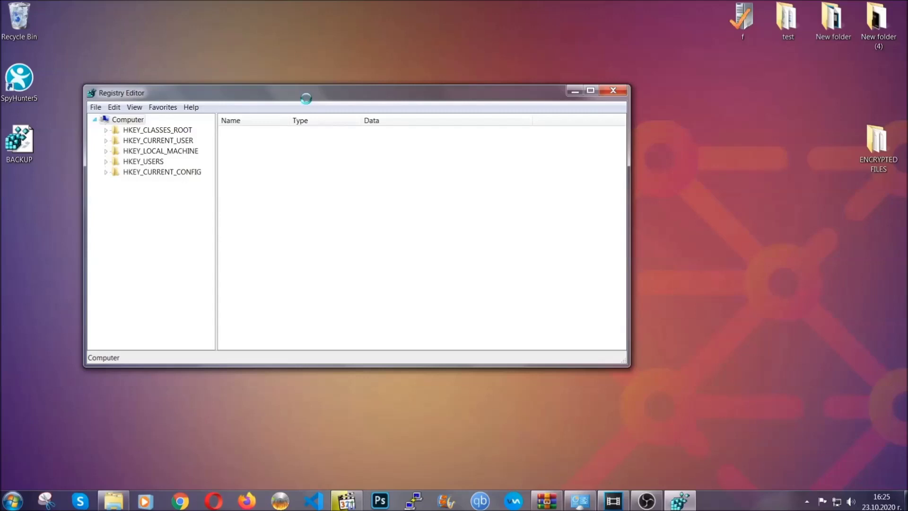
Search registry keys for RunOnce, reaching HKEY_CURRENT_USER\...\CurrentVersion\RunOnce.
left_click_drag(306, 100, 396, 128)
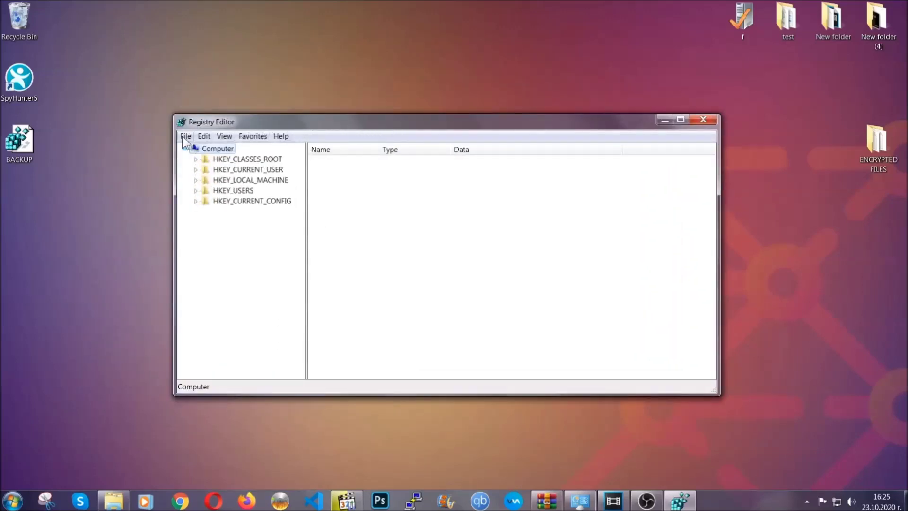
left_click(186, 139)
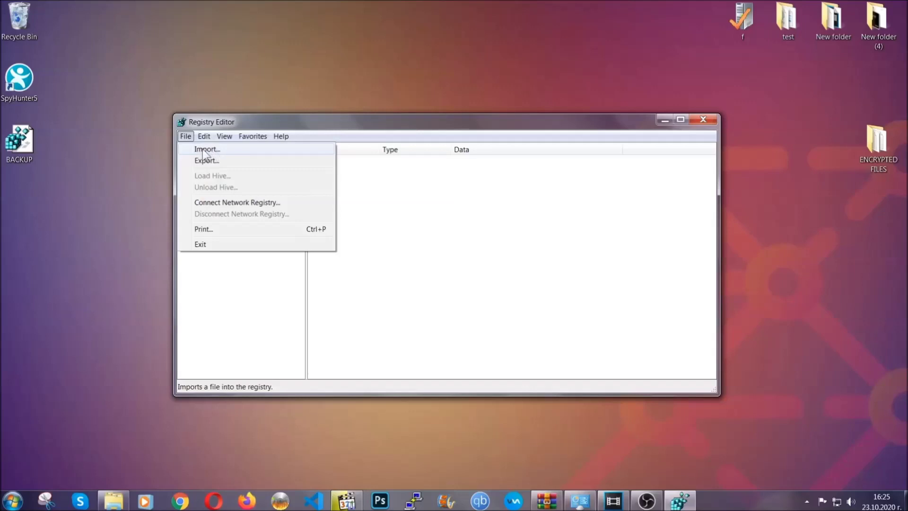
left_click(186, 137)
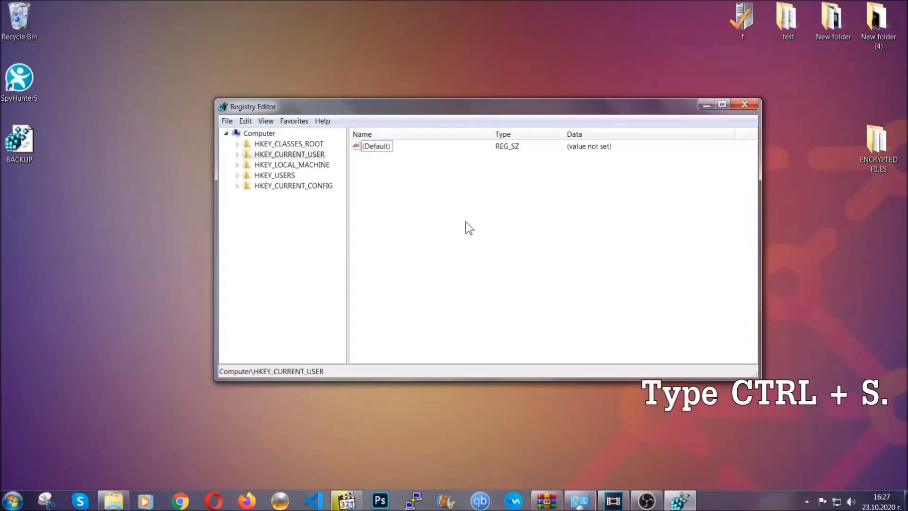
key("ctrl+f")
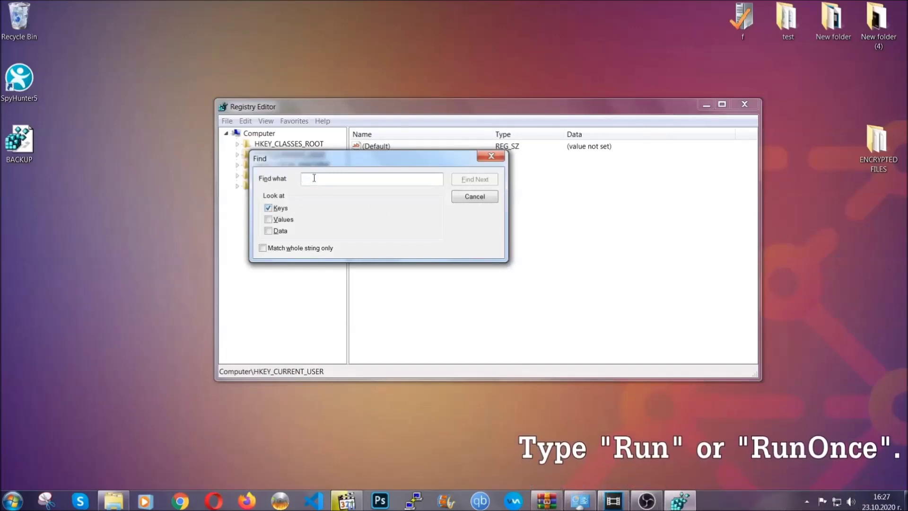
type("RunO")
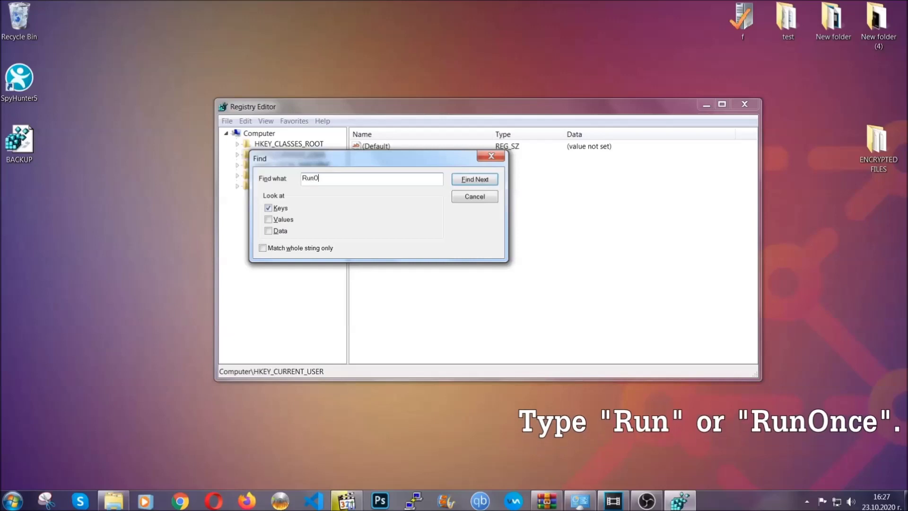
type("nce")
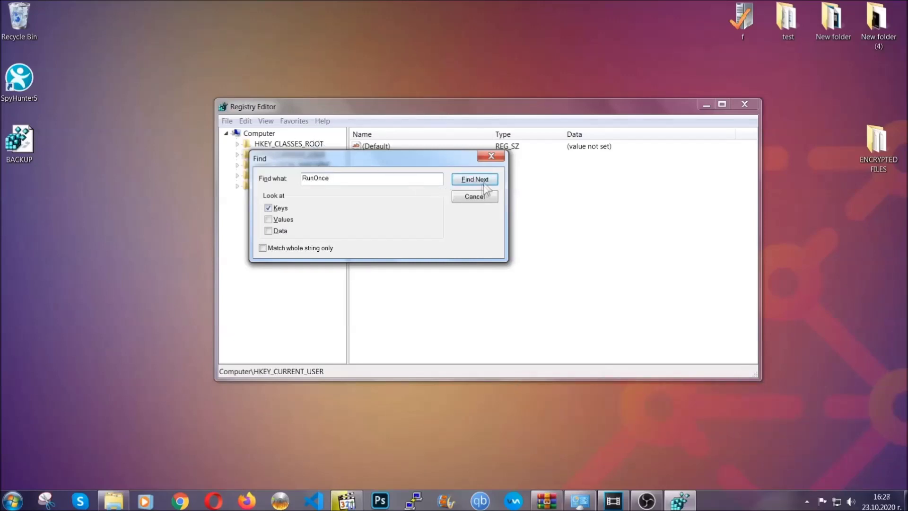
left_click(487, 187)
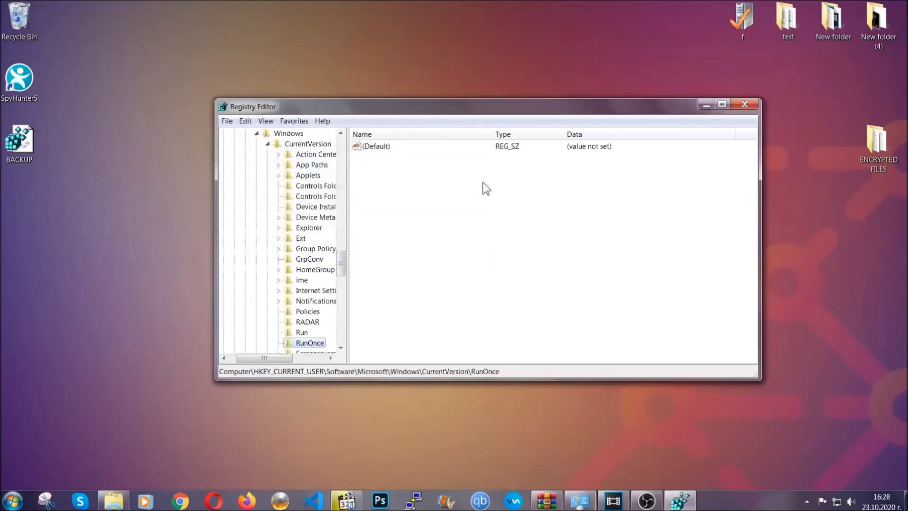
scroll(345, 266, "down", 3)
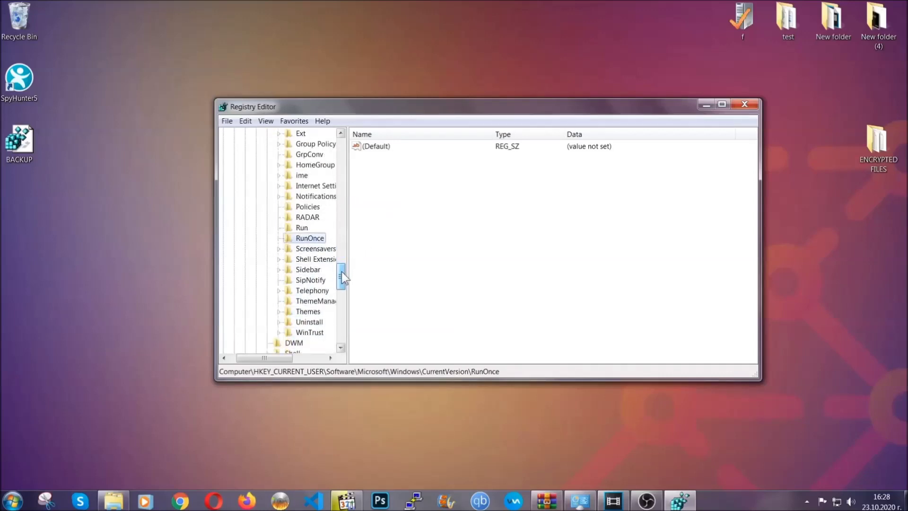
Delete the THE VIRUS value from HKEY_CURRENT_USER's CurrentVersion\Run key.
left_click(302, 228)
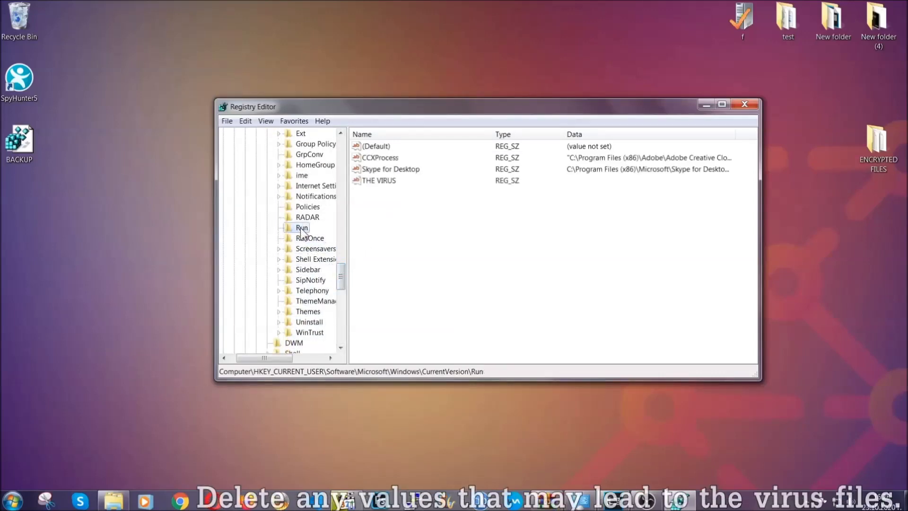
left_click(373, 182)
right_click(373, 181)
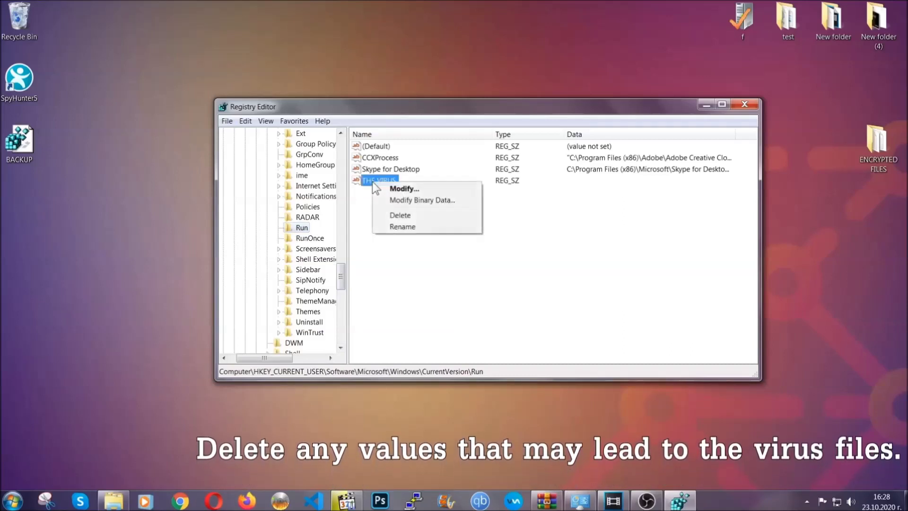
left_click(392, 216)
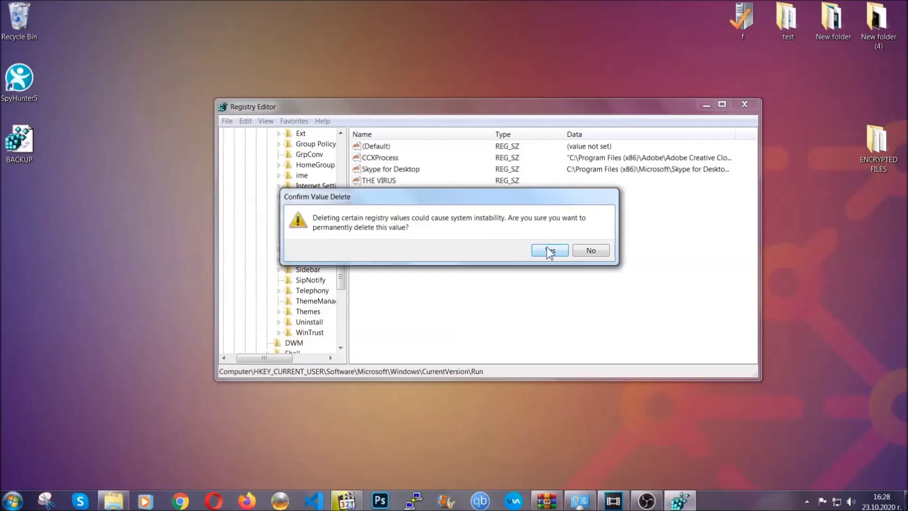
left_click(549, 250)
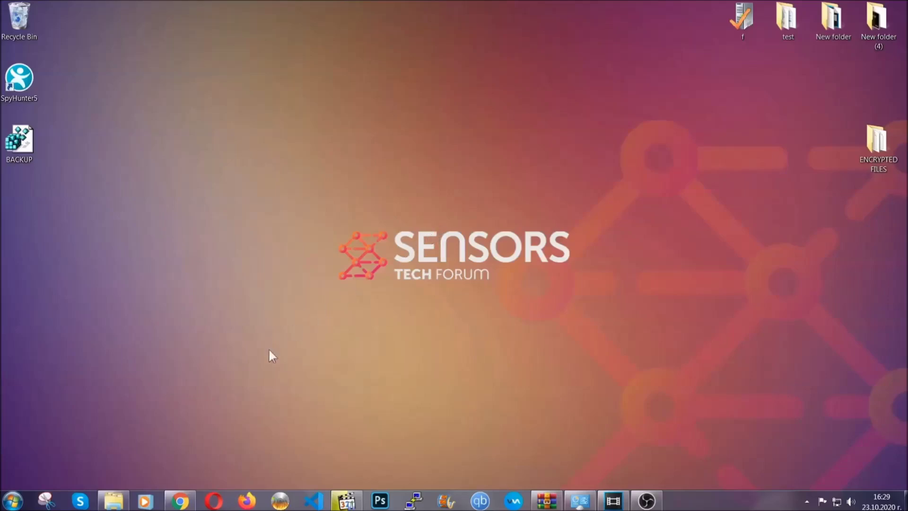
Switch to the SensorsTechForum recovery guide and expand Method 2, Restore Data via Windows Backup.
left_click(181, 501)
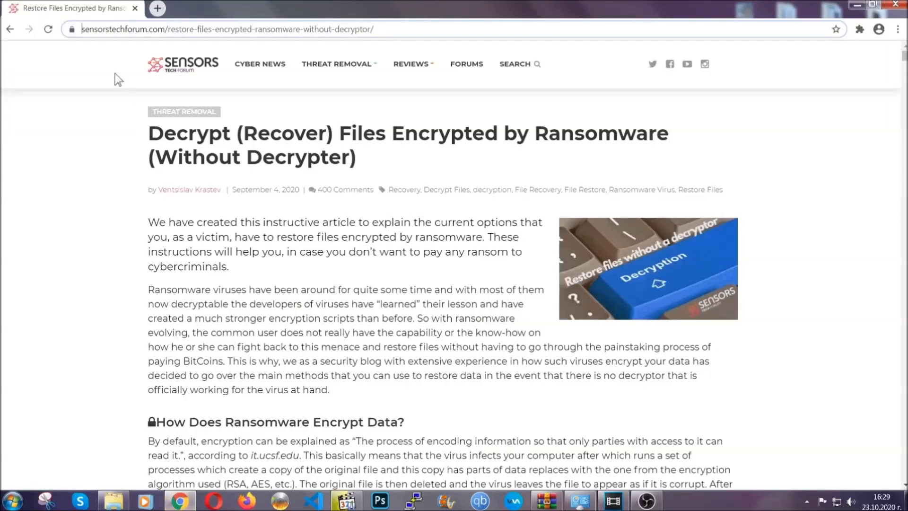
left_click_drag(81, 29, 409, 32)
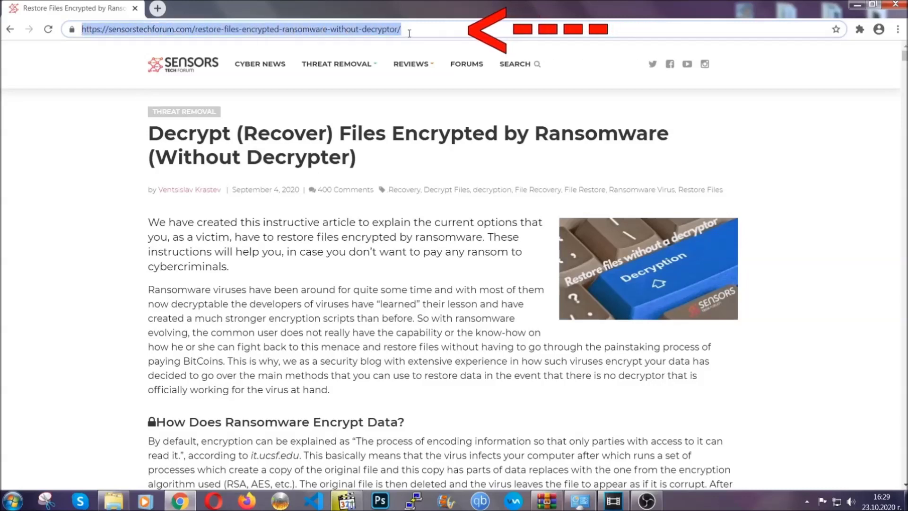
mouse_move(411, 64)
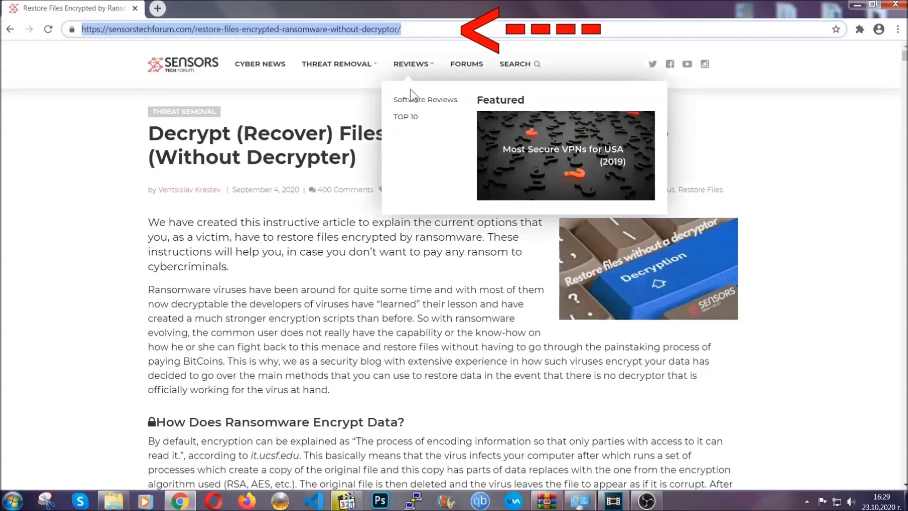
scroll(467, 258, "down", 3)
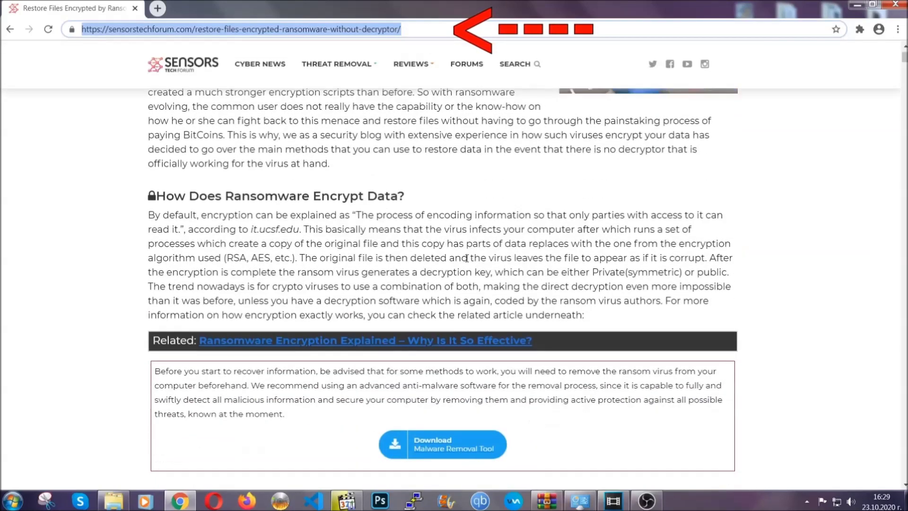
scroll(466, 257, "down", 2)
scroll(467, 257, "down", 1)
scroll(466, 259, "down", 2)
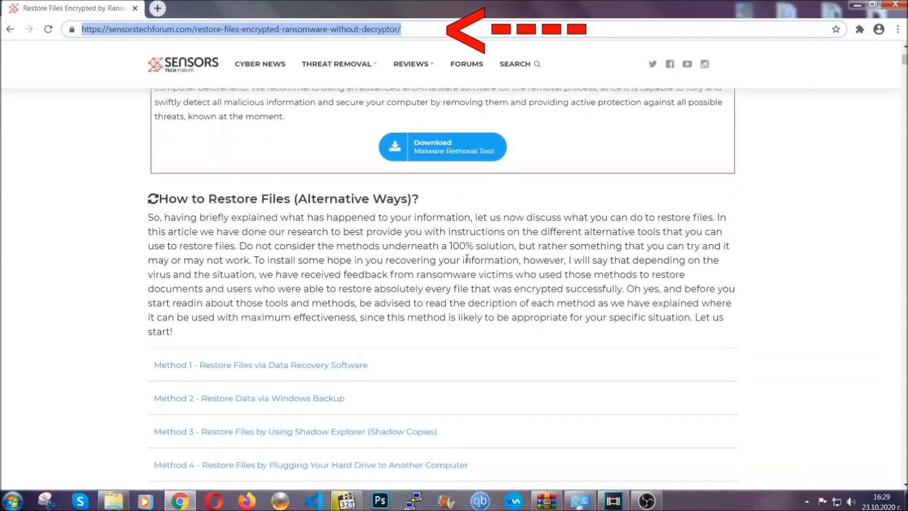
scroll(466, 260, "down", 1)
scroll(468, 261, "down", 2)
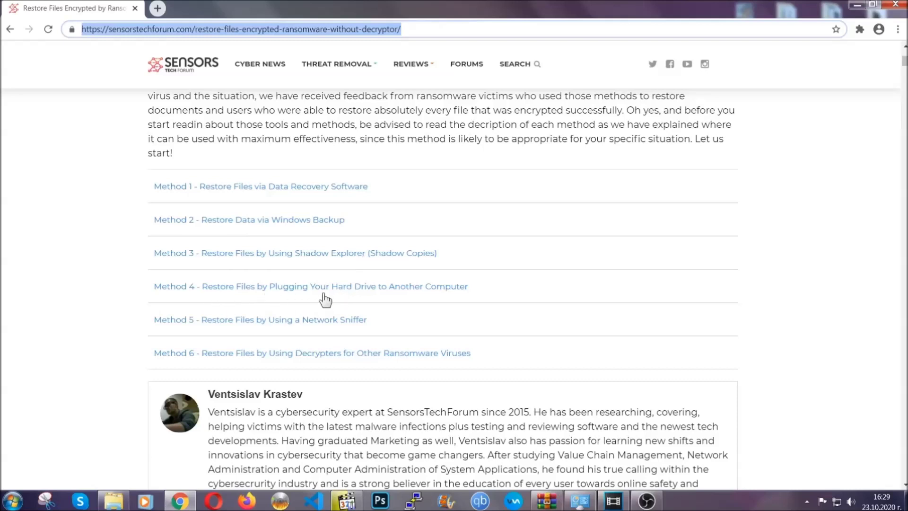
left_click(283, 219)
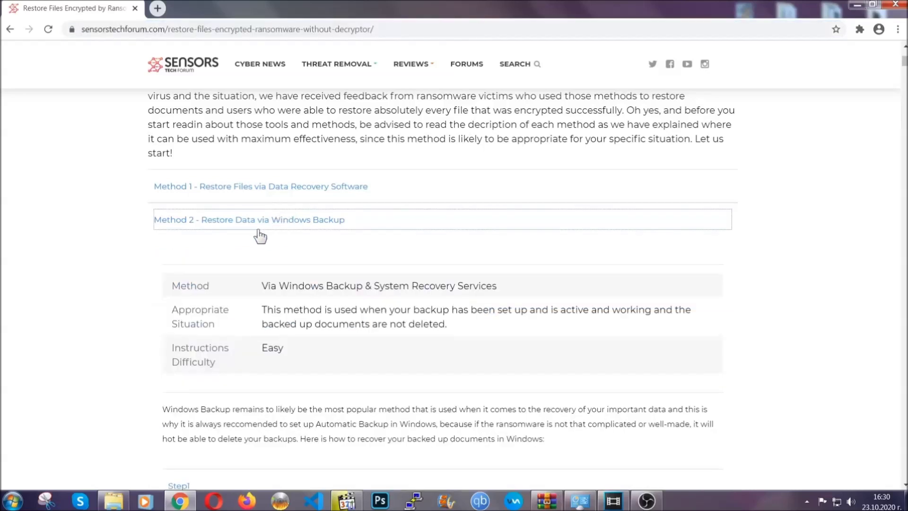
Expand Step1, Step2 and Step3 under Method 2, then minimize Chrome to the desktop.
left_click_drag(272, 276, 319, 358)
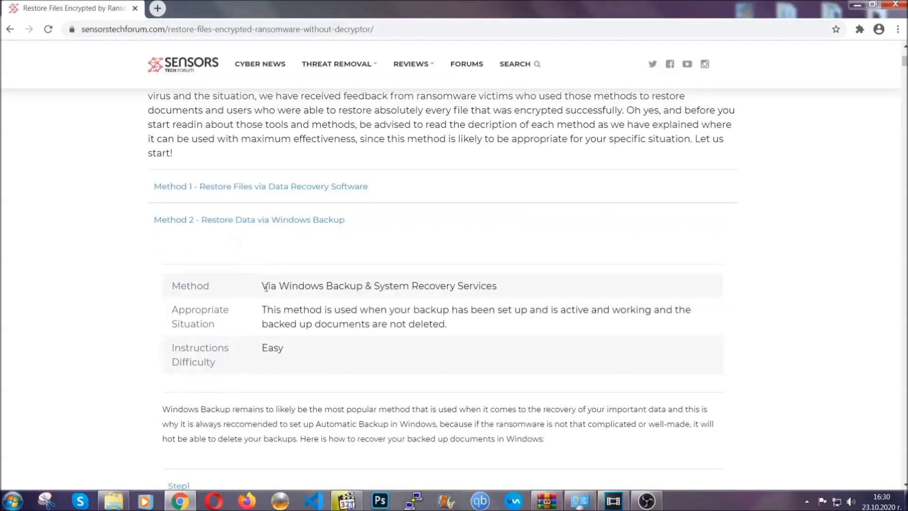
left_click(324, 353)
scroll(324, 353, "down", 3)
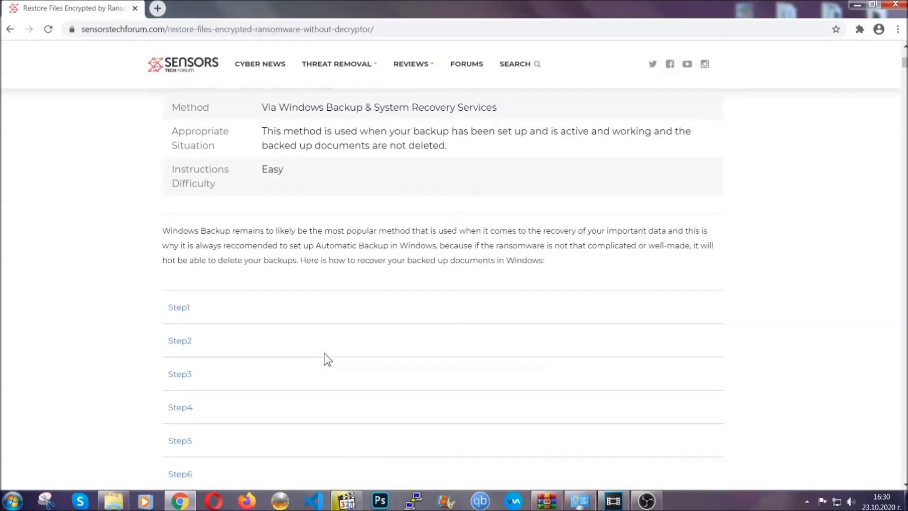
left_click(187, 249)
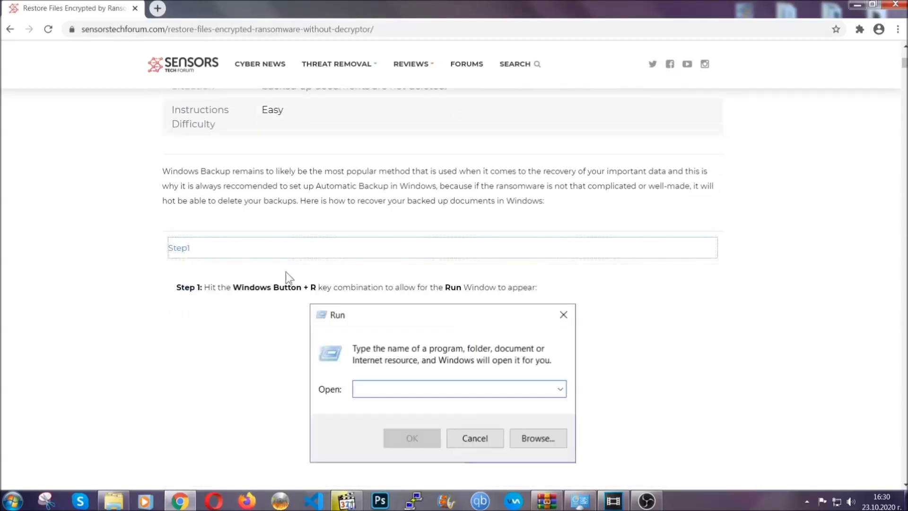
scroll(426, 295, "down", 3)
left_click(211, 293)
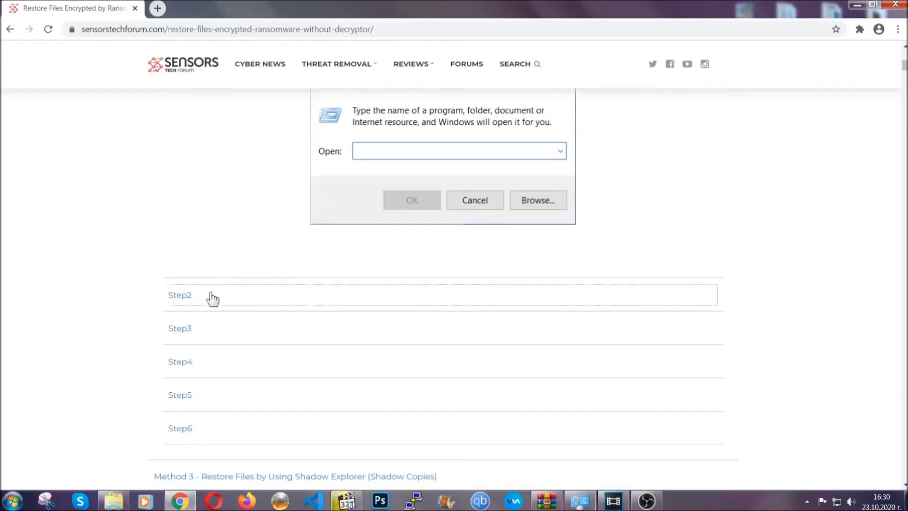
scroll(377, 300, "down", 3)
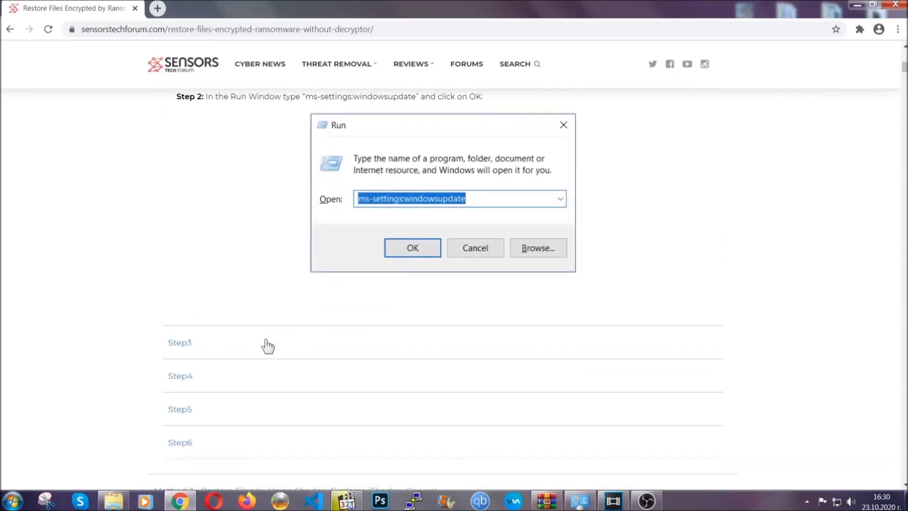
left_click(268, 343)
scroll(288, 331, "down", 3)
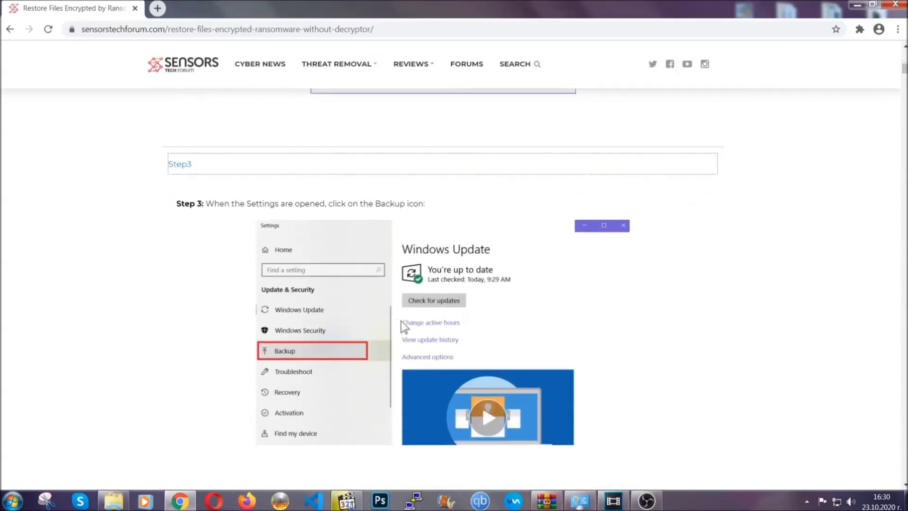
scroll(401, 323, "down", 2)
scroll(399, 325, "down", 2)
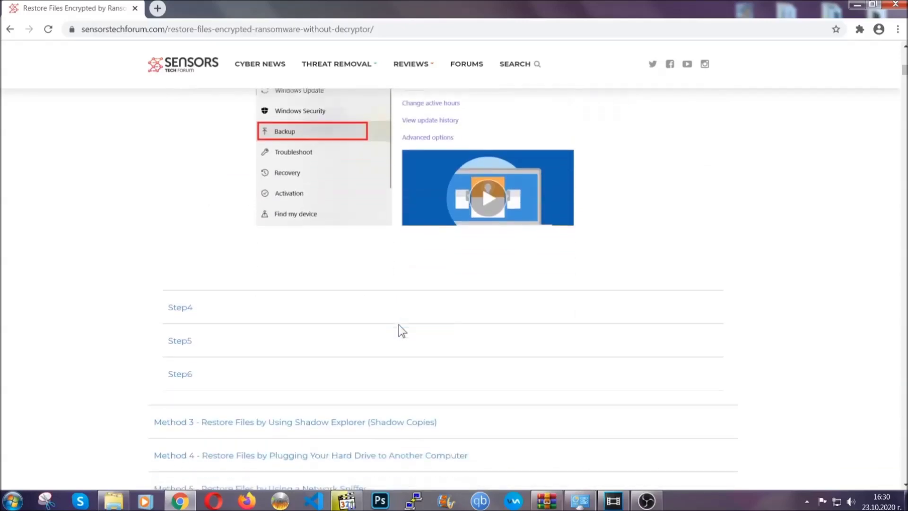
scroll(399, 323, "down", 1)
scroll(398, 324, "down", 2)
scroll(399, 325, "down", 2)
scroll(399, 324, "down", 1)
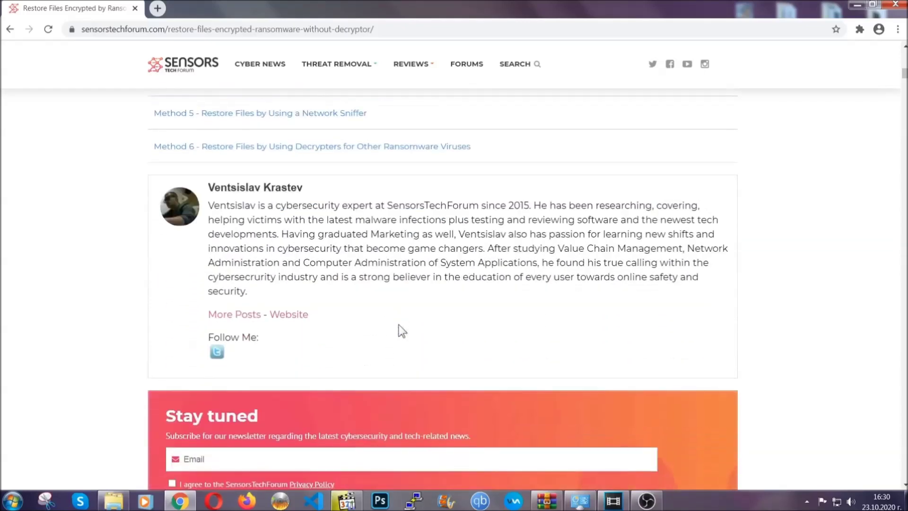
scroll(399, 324, "up", 3)
scroll(397, 334, "up", 5)
scroll(396, 338, "up", 5)
scroll(397, 339, "up", 5)
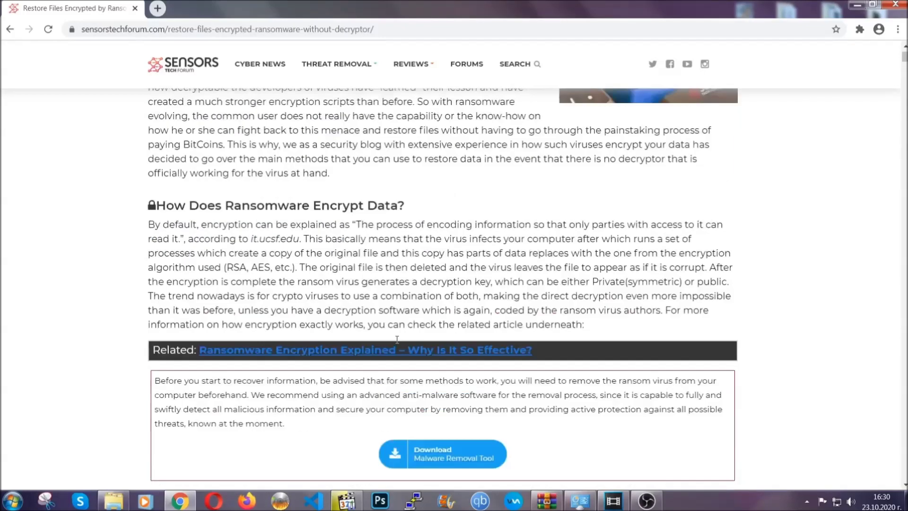
scroll(397, 340, "up", 3)
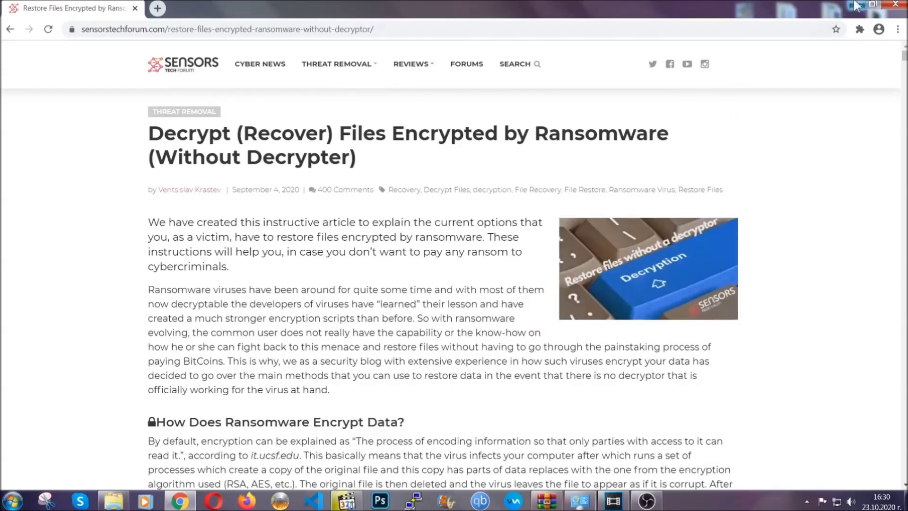
left_click(856, 6)
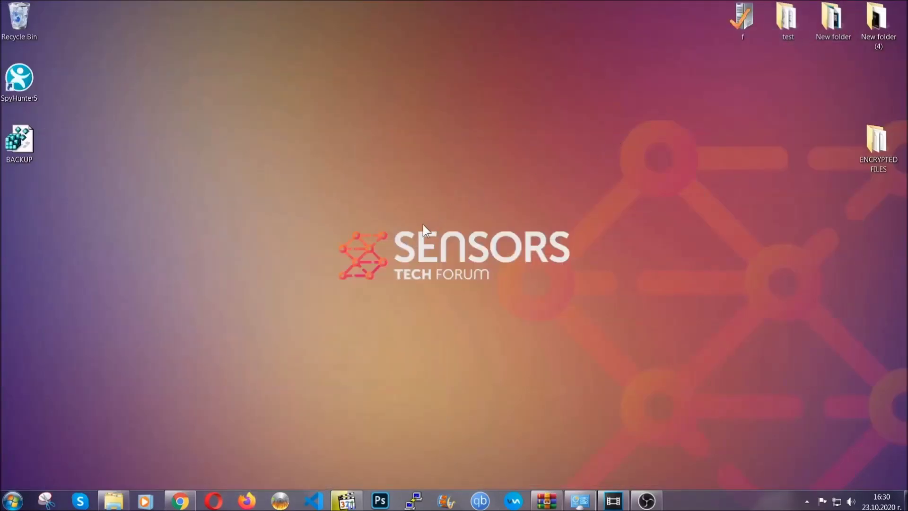